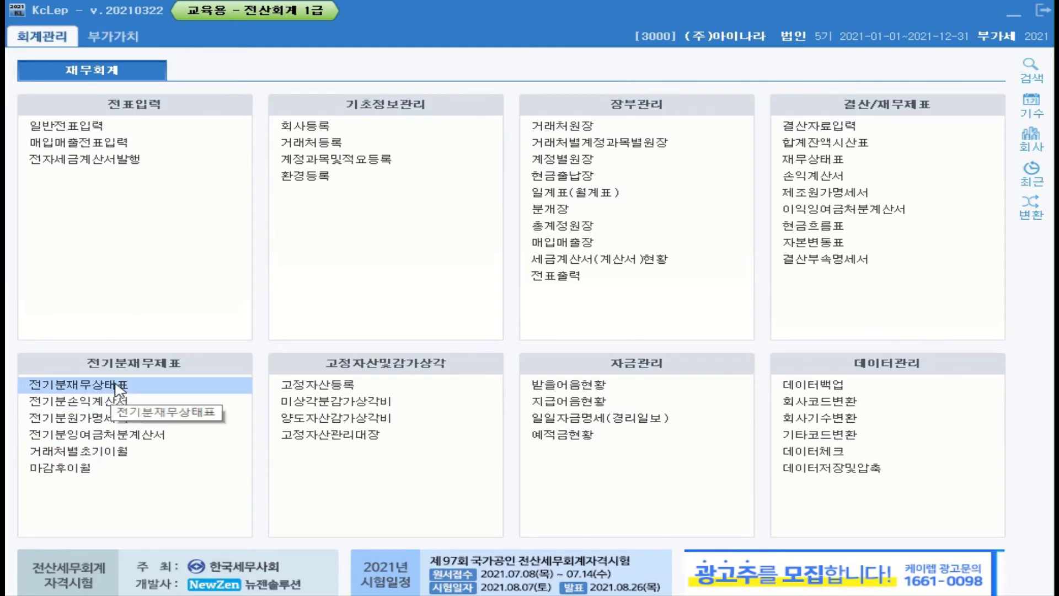
Open the prior-period balance sheet (전기분재무상태표) and enter 현금 with an amount of 6,000,000 on the asset side.
{"action": "left_click", "coordinate": [118, 386]}
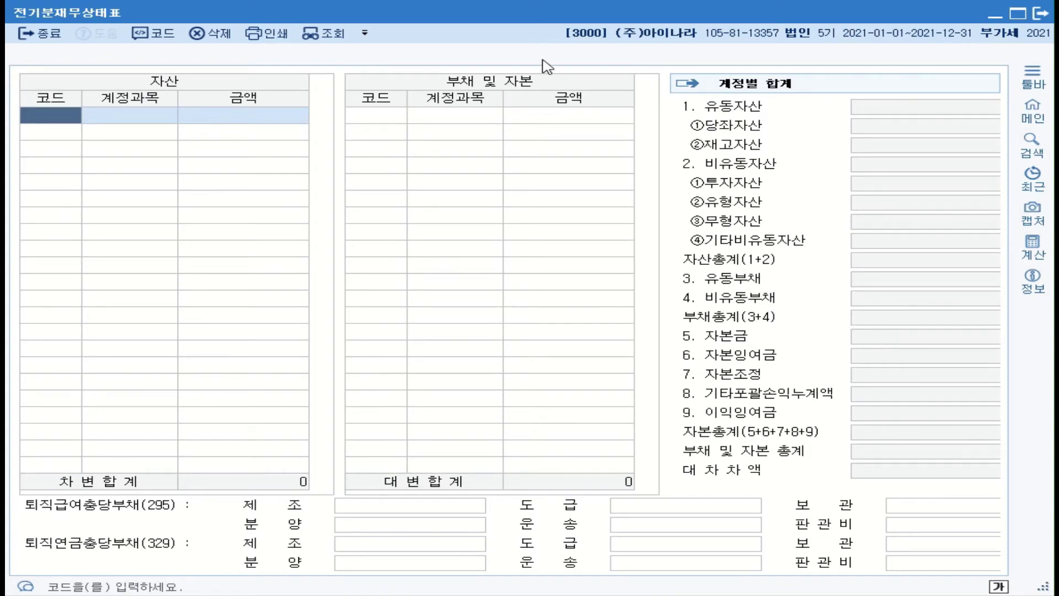
{"action": "left_click", "coordinate": [71, 118]}
{"action": "type", "text": "현"}
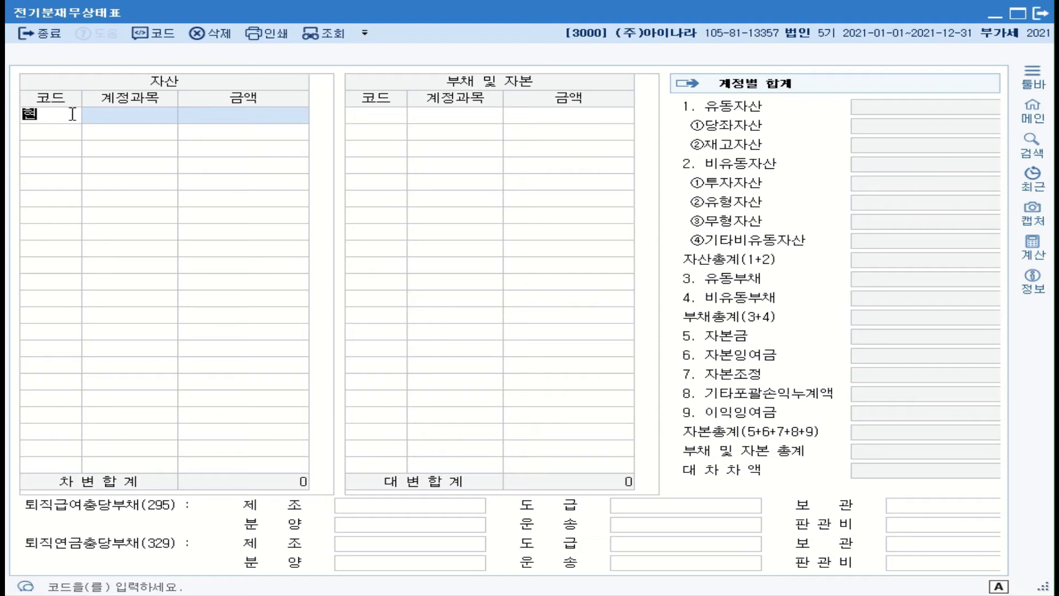
{"action": "type", "text": "금"}
{"action": "key", "text": "Return"}
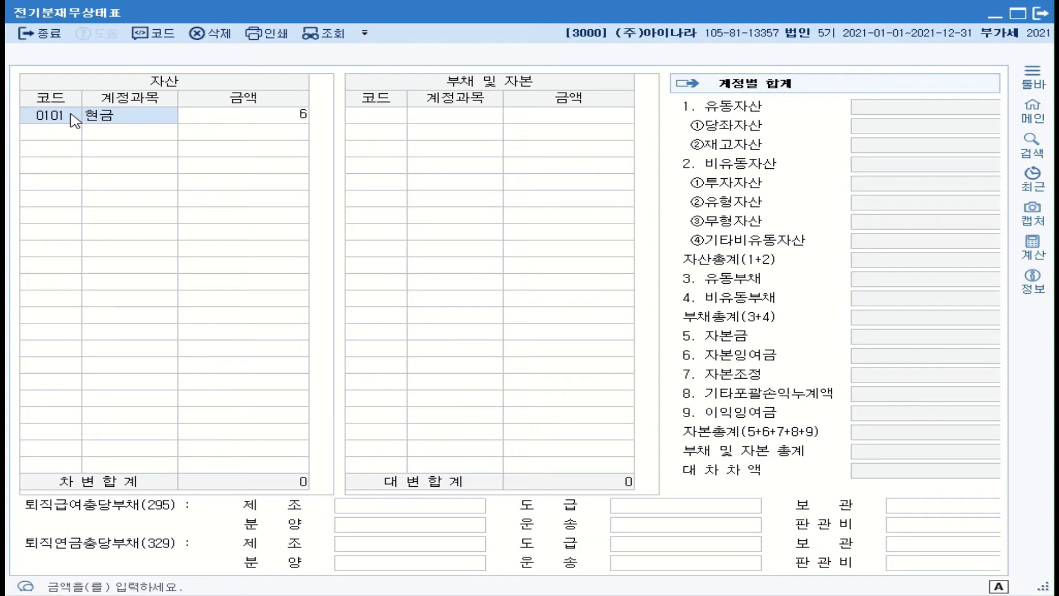
{"action": "type", "text": "000,000"}
{"action": "key", "text": "Return"}
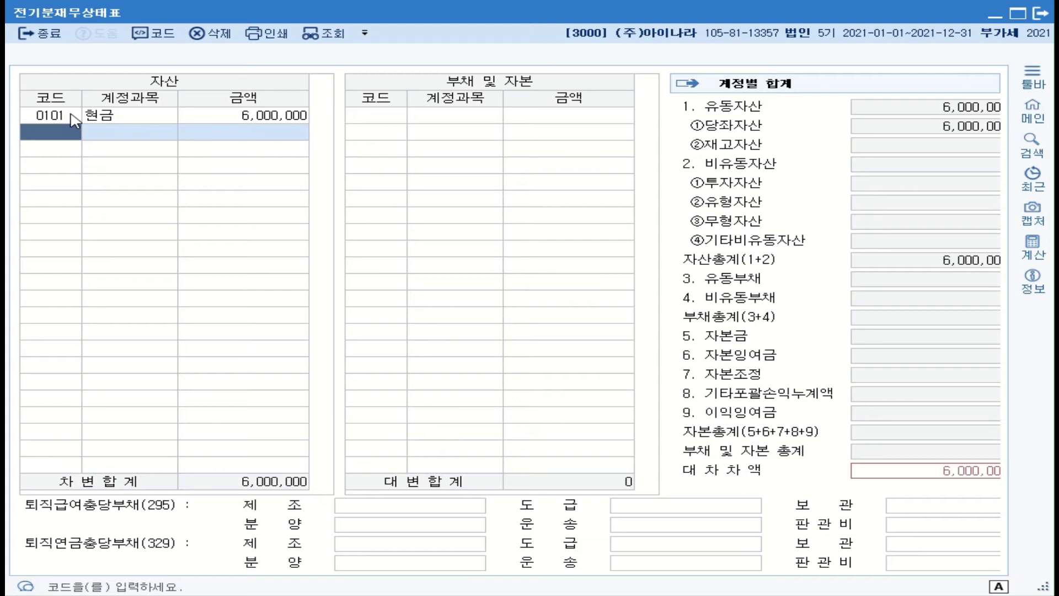
Add the asset account 0102 당좌예금 with an amount of 68,950,000.
{"action": "type", "text": "0102"}
{"action": "key", "text": "Return"}
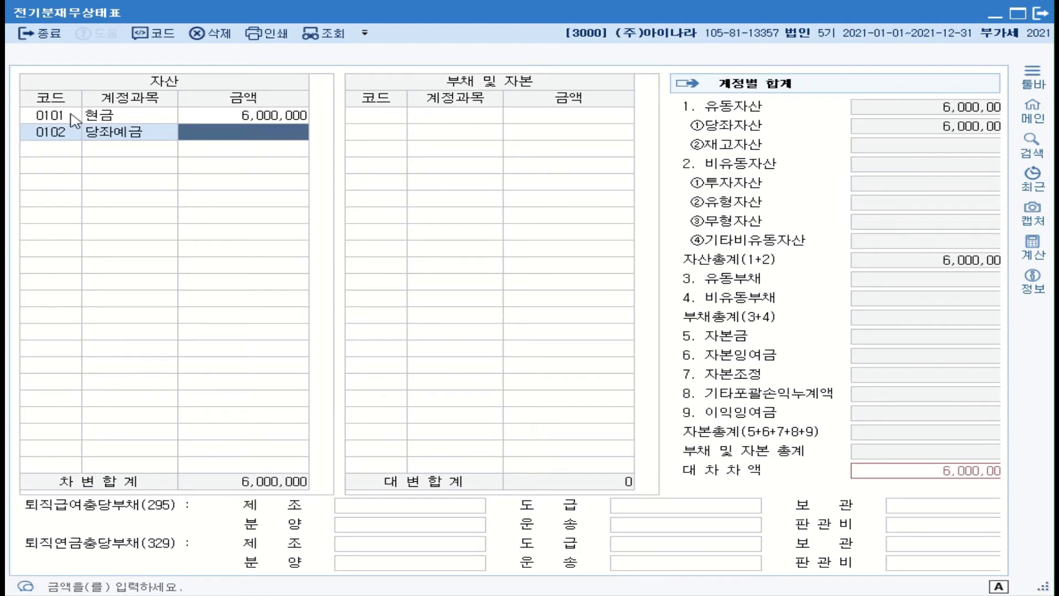
{"action": "type", "text": "68950000"}
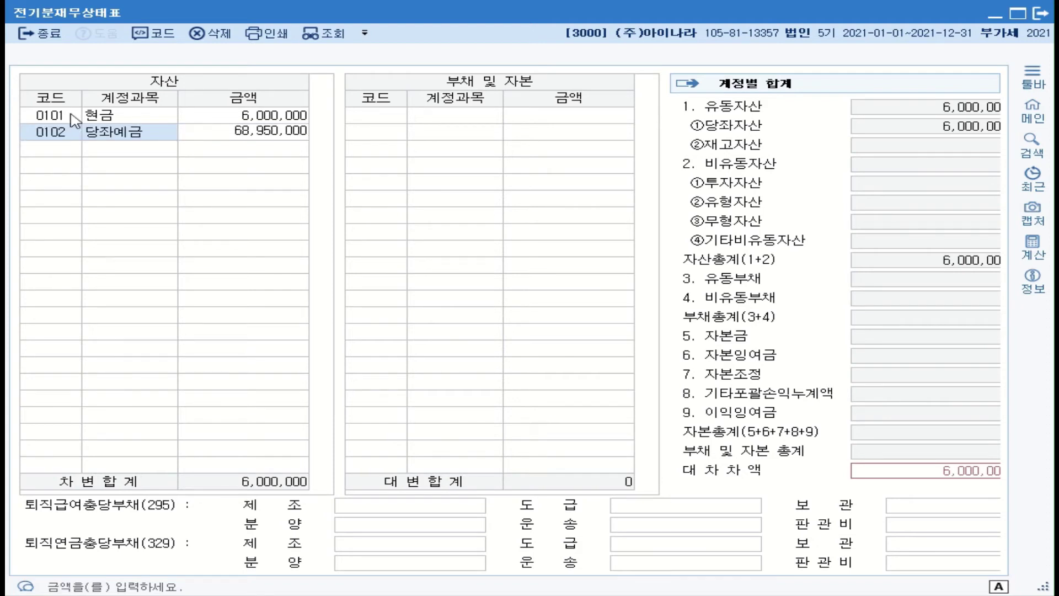
{"action": "key", "text": "Return"}
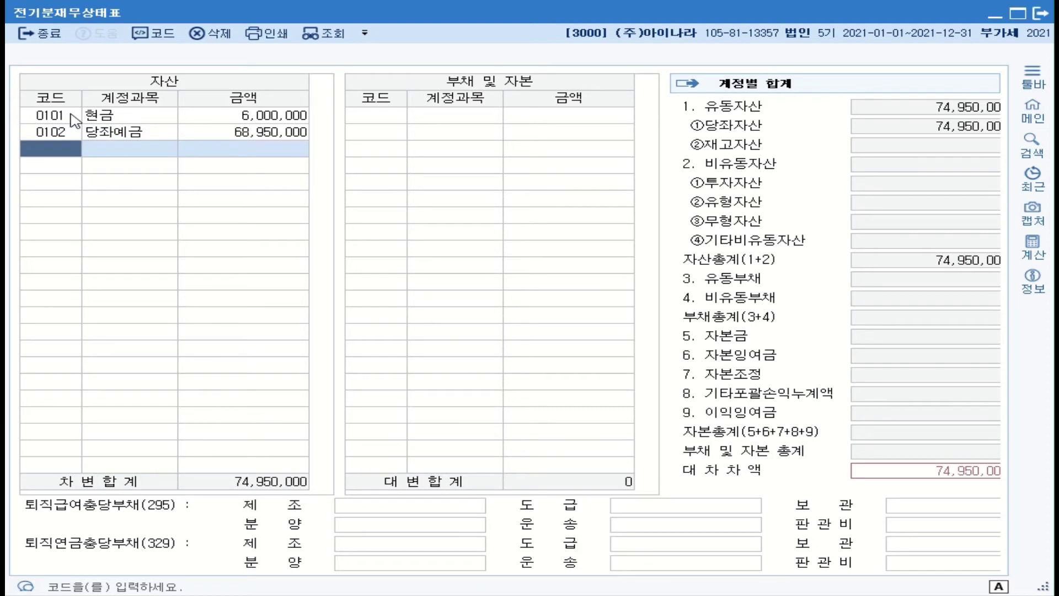
Look up 보통 and add the asset account 보통예금 with an amount of 29,377,000.
{"action": "type", "text": "보"}
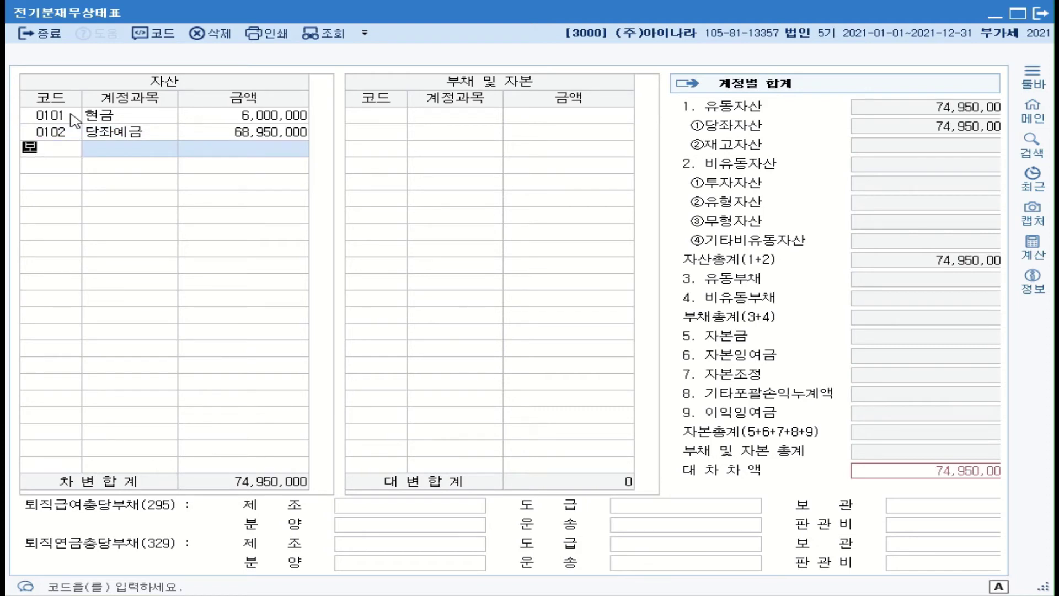
{"action": "type", "text": "통"}
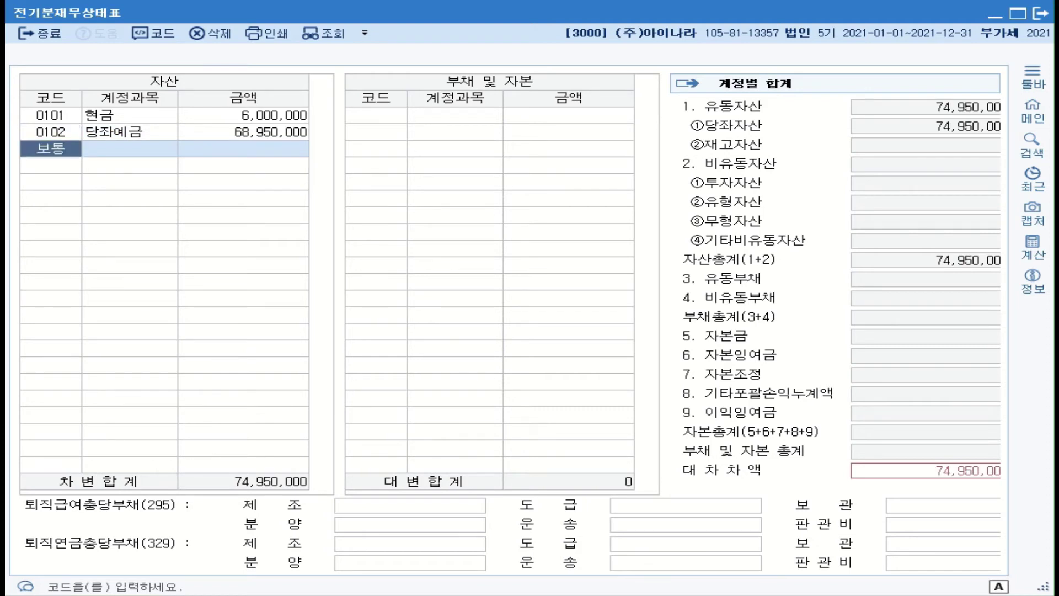
{"action": "key", "text": "Return"}
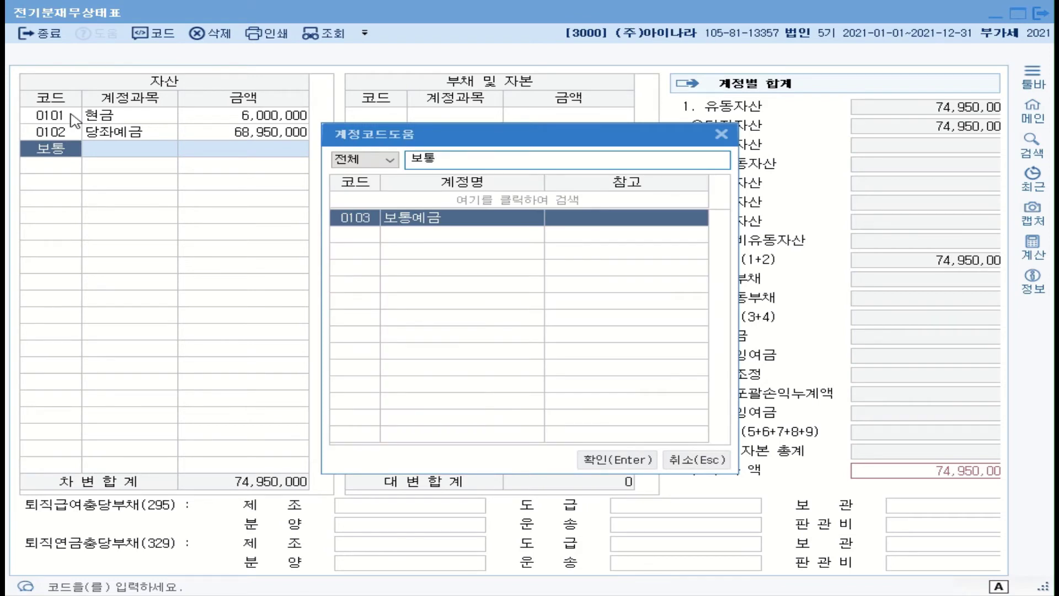
{"action": "key", "text": "Return"}
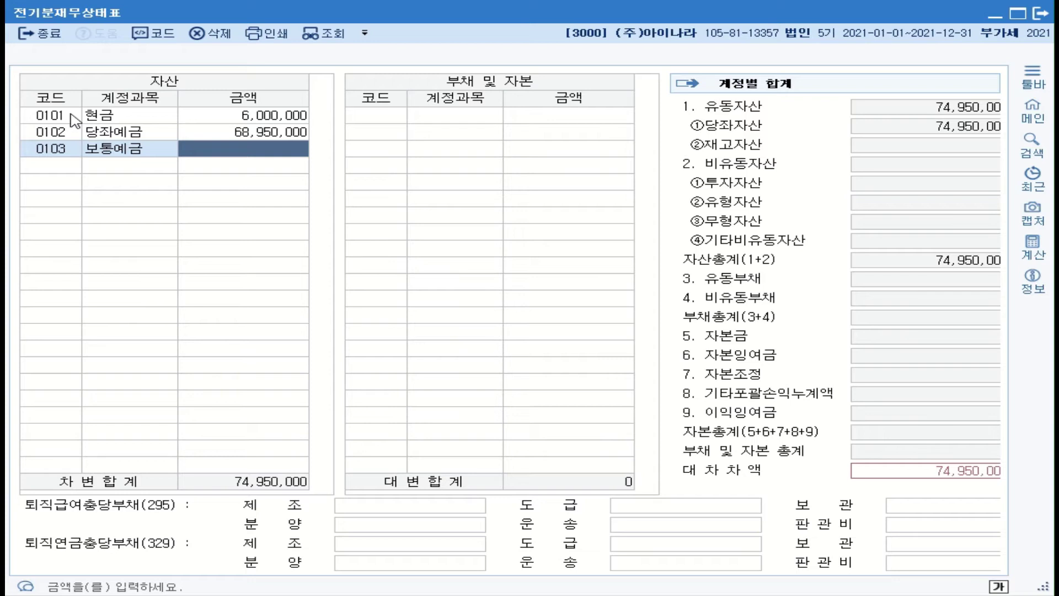
{"action": "type", "text": "2"}
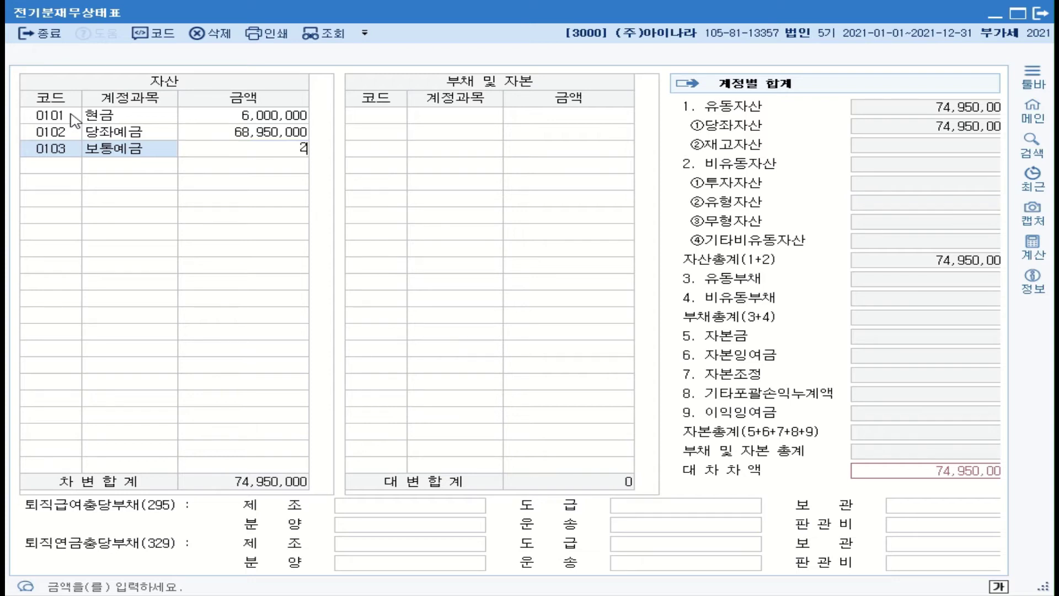
{"action": "type", "text": "9,377,000"}
{"action": "key", "text": "Return"}
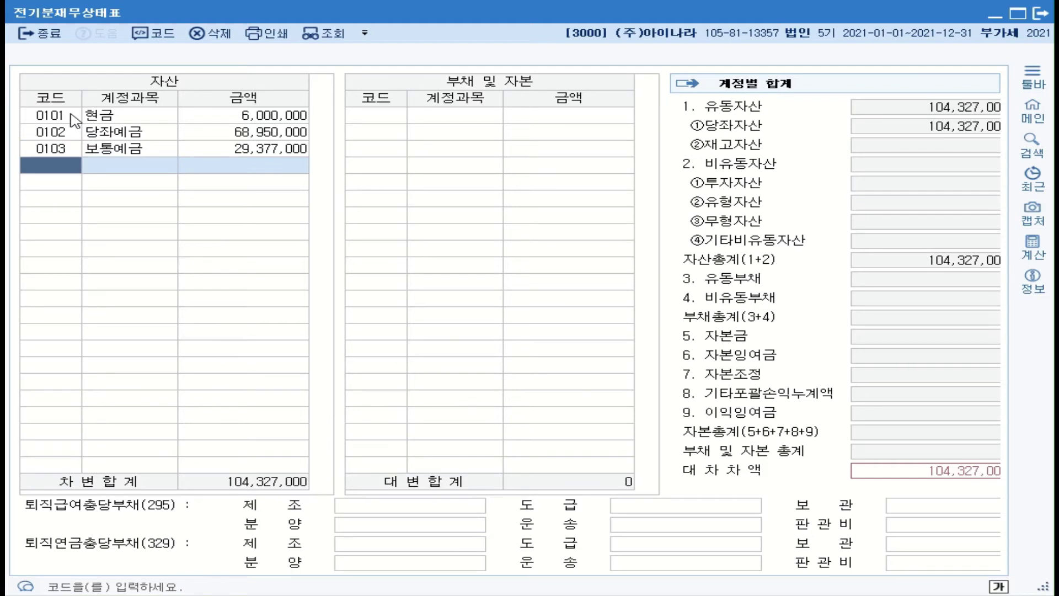
Look up 외상 and add the asset account 외상매출금 with an amount of 35,000,000.
{"action": "key", "text": "Hangul"}
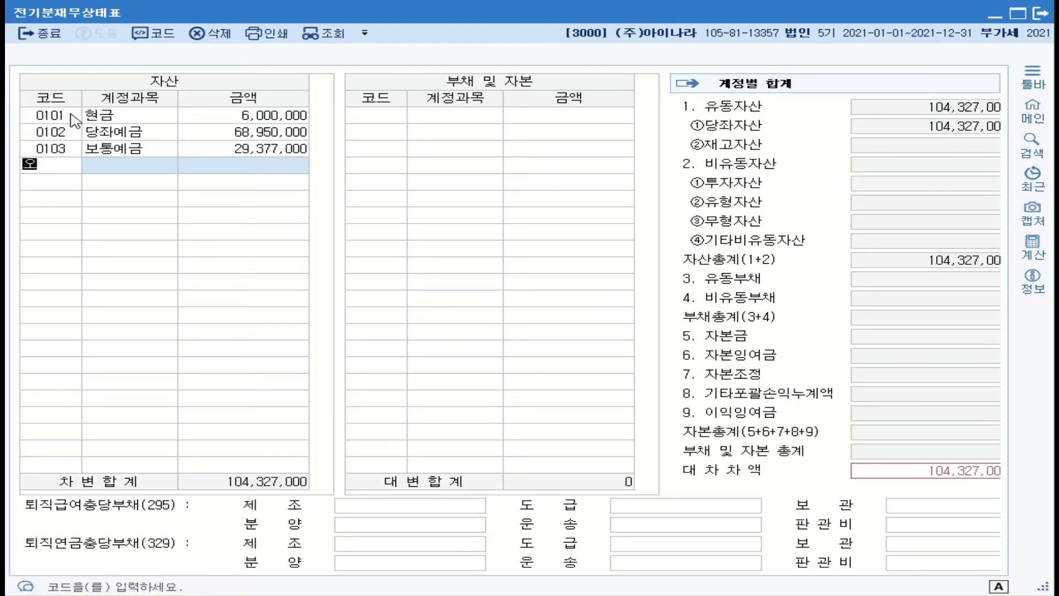
{"action": "type", "text": "외상"}
{"action": "key", "text": "Return"}
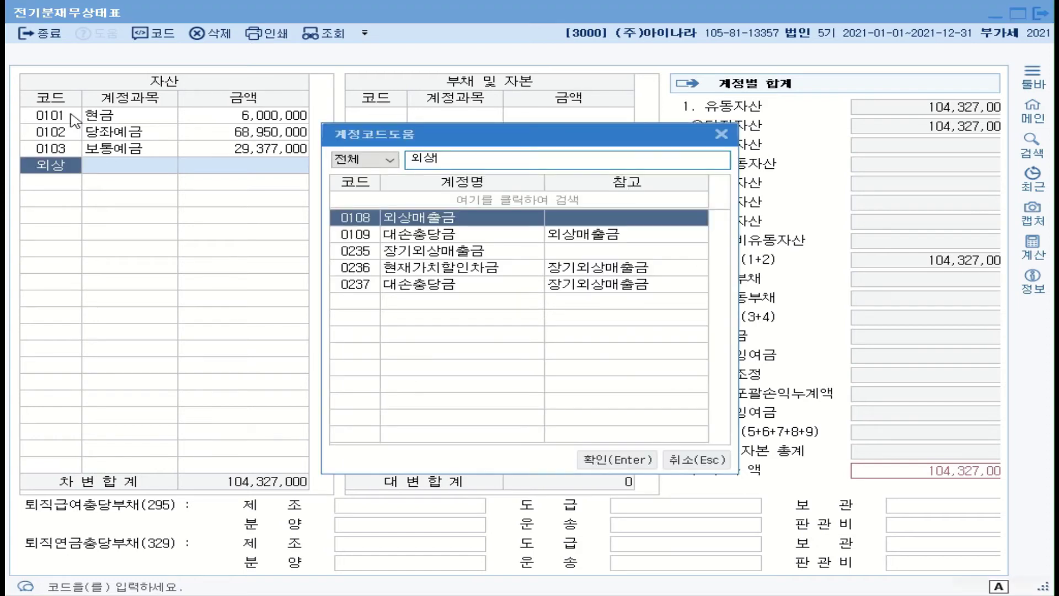
{"action": "key", "text": "Return"}
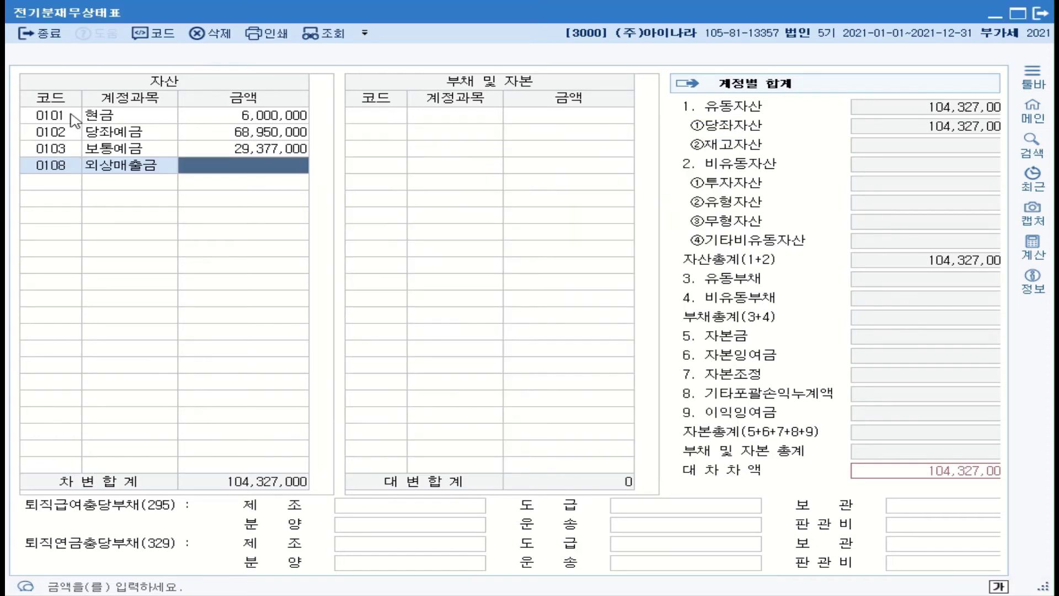
{"action": "type", "text": "35"}
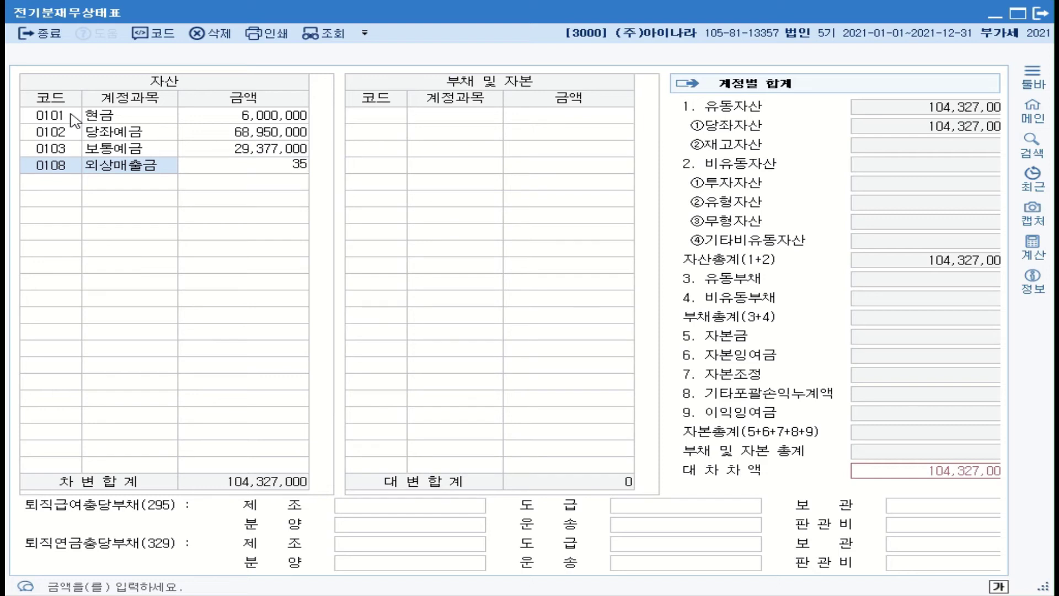
{"action": "type", "text": ",000,000"}
{"action": "key", "text": "Return"}
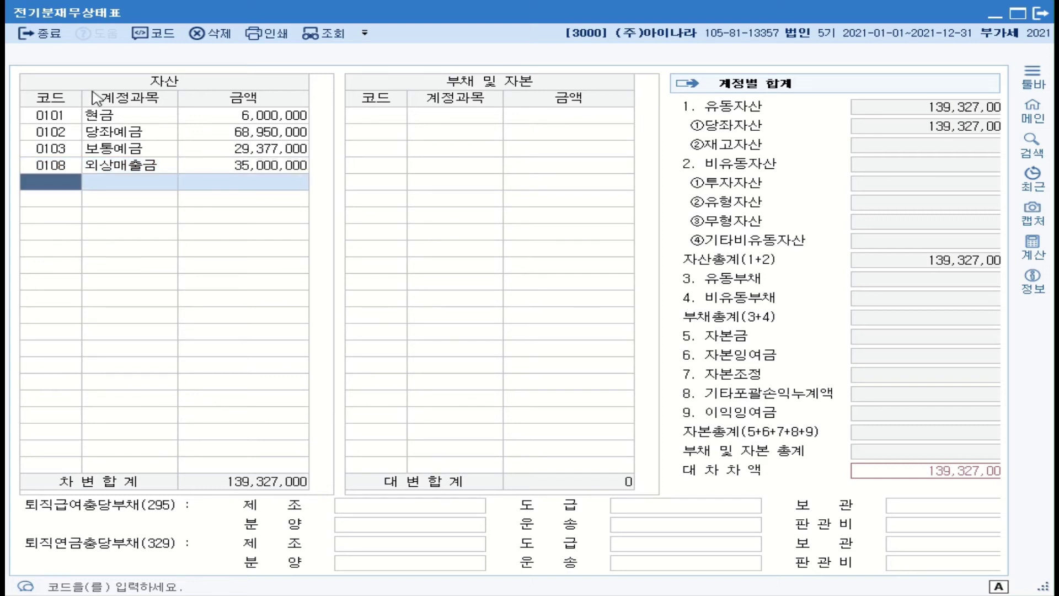
Look up 대손 and add 0109 대손충당금, the allowance for 외상매출금, with an amount of 50,000.
{"action": "type", "text": "대소ㄴ"}
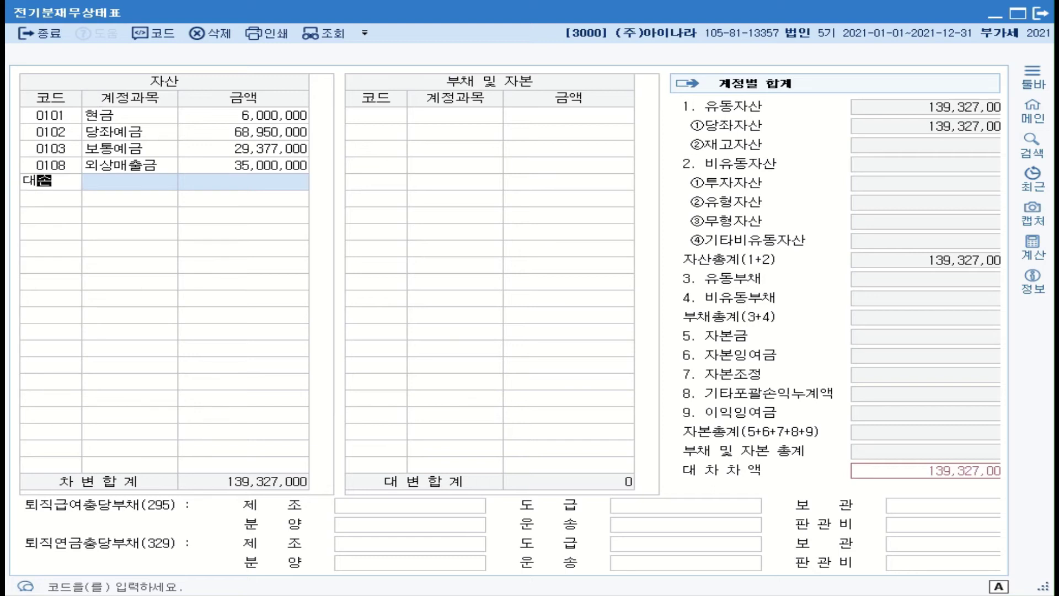
{"action": "key", "text": "Return"}
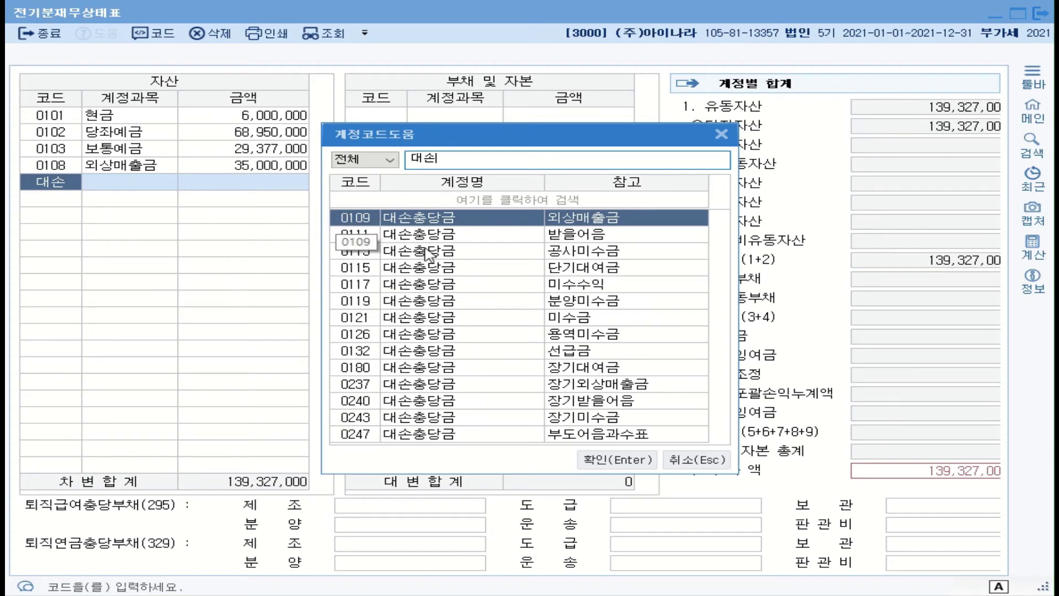
{"action": "left_click", "coordinate": [626, 459]}
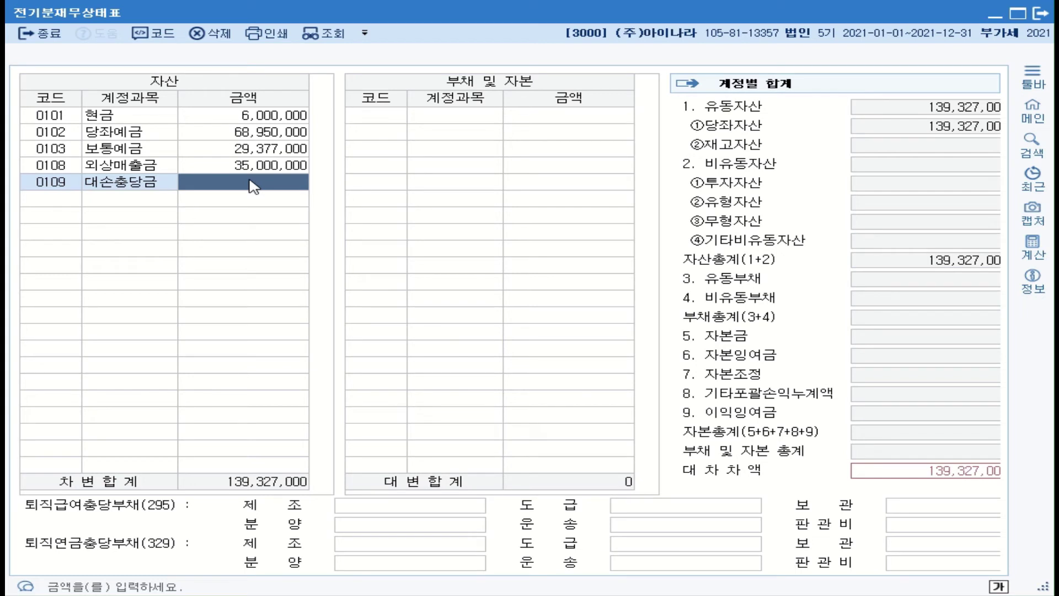
{"action": "type", "text": "50"}
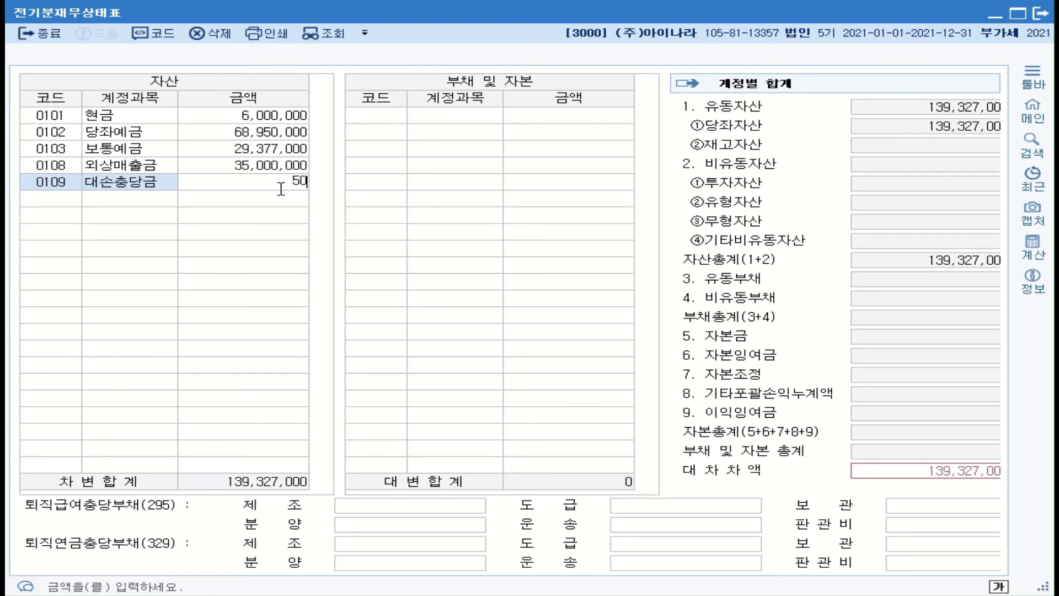
{"action": "type", "text": "000"}
{"action": "key", "text": "Return"}
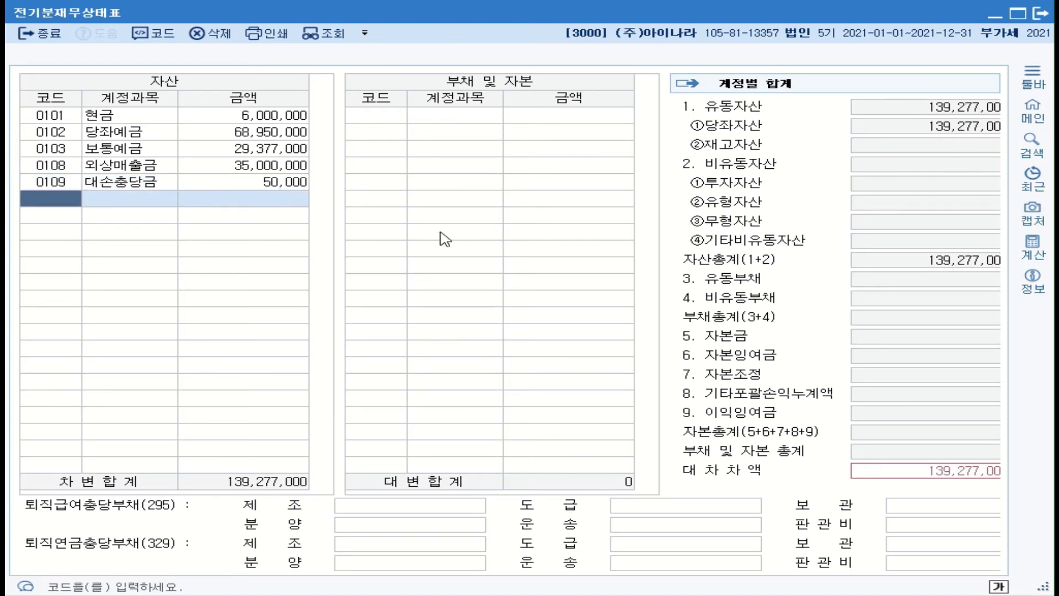
{"action": "left_click", "coordinate": [284, 184]}
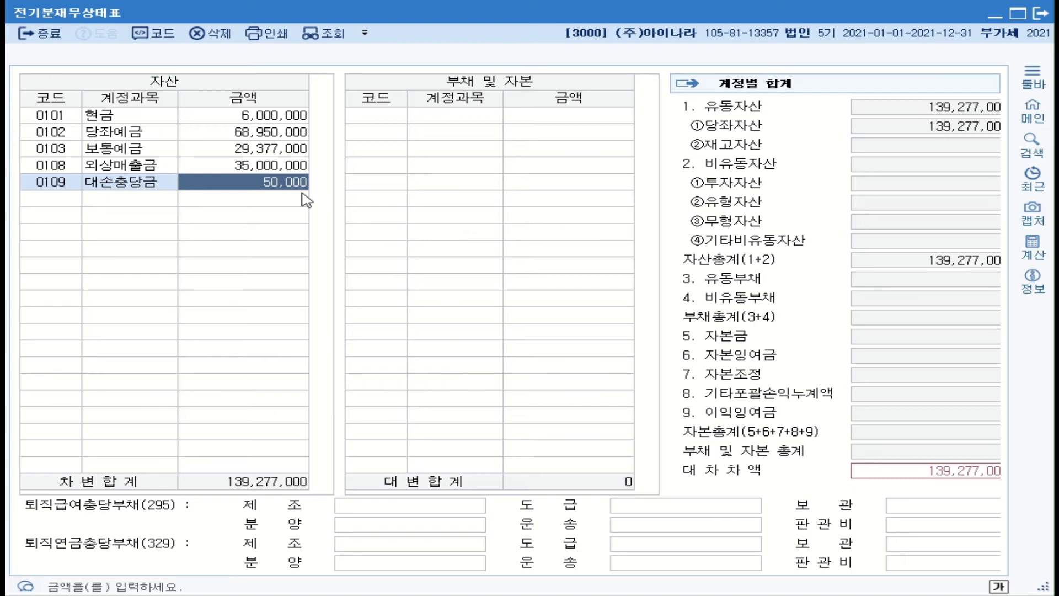
Add the asset account 0110 받을어음 with an amount of 2,400,000 in the next empty row.
{"action": "left_click", "coordinate": [42, 197]}
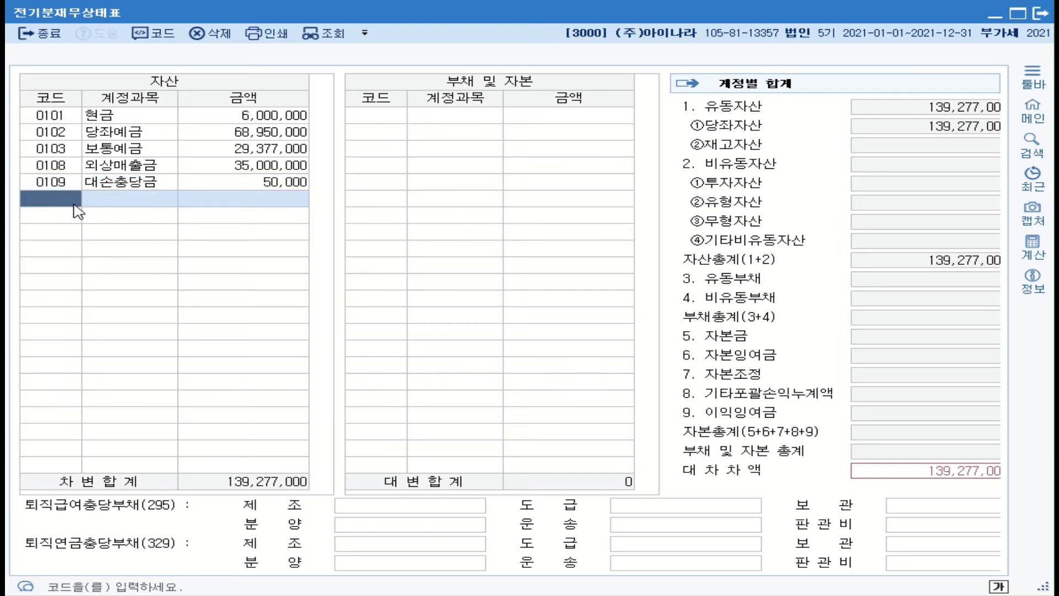
{"action": "type", "text": "110"}
{"action": "key", "text": "Return"}
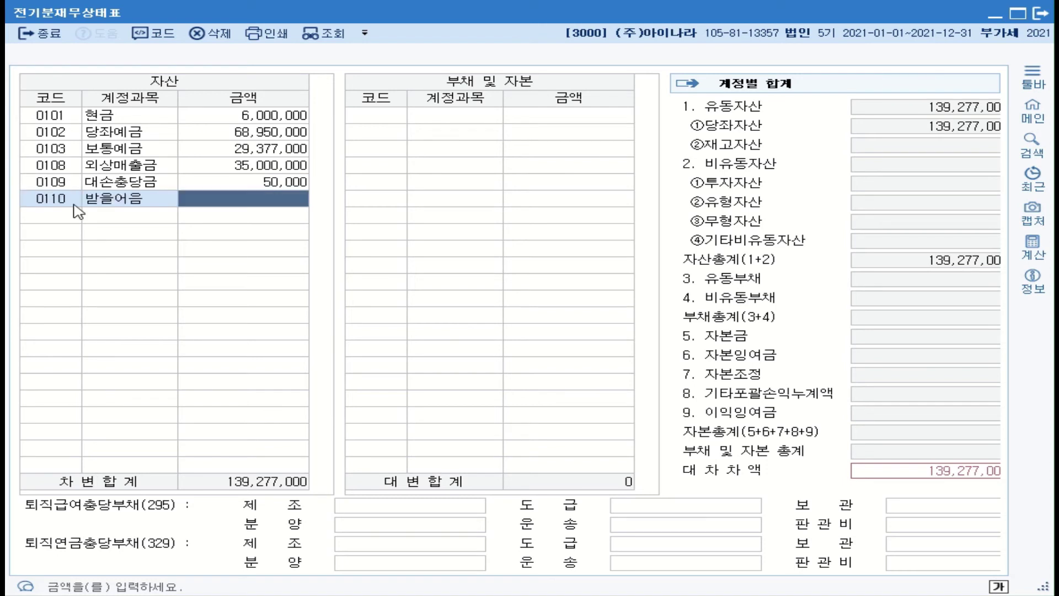
{"action": "type", "text": "2400000"}
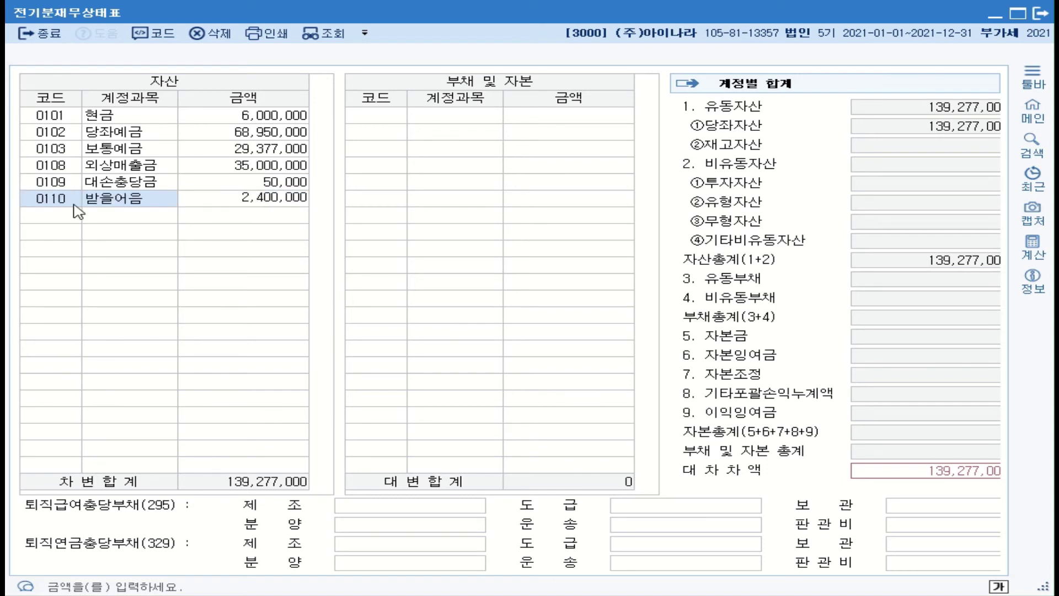
{"action": "key", "text": "Return"}
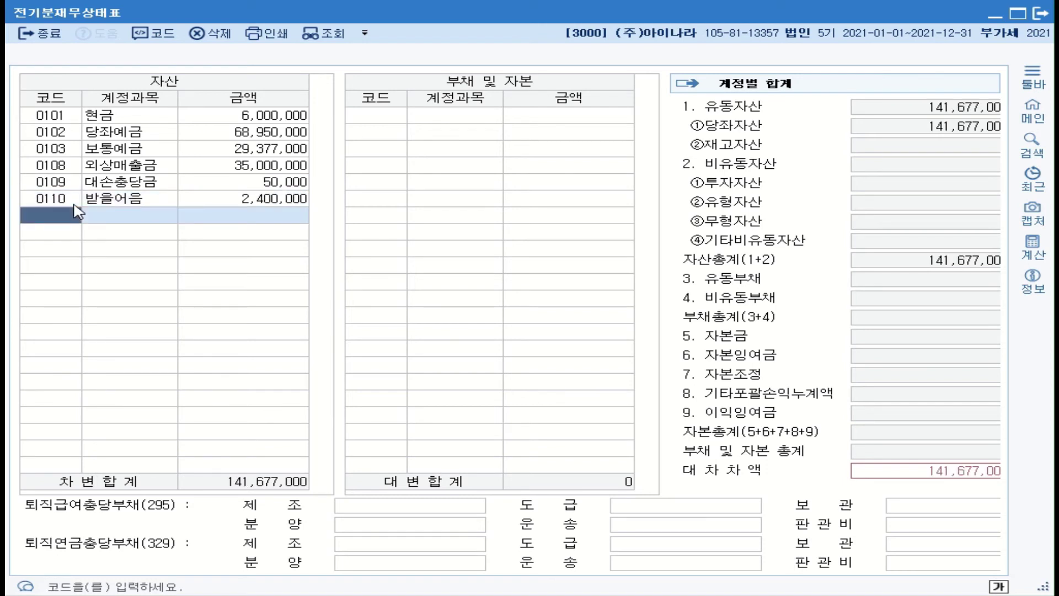
Look up 대손 and add 0111 대손충당금, the allowance for 받을어음, with an amount of 24,000.
{"action": "type", "text": "대서"}
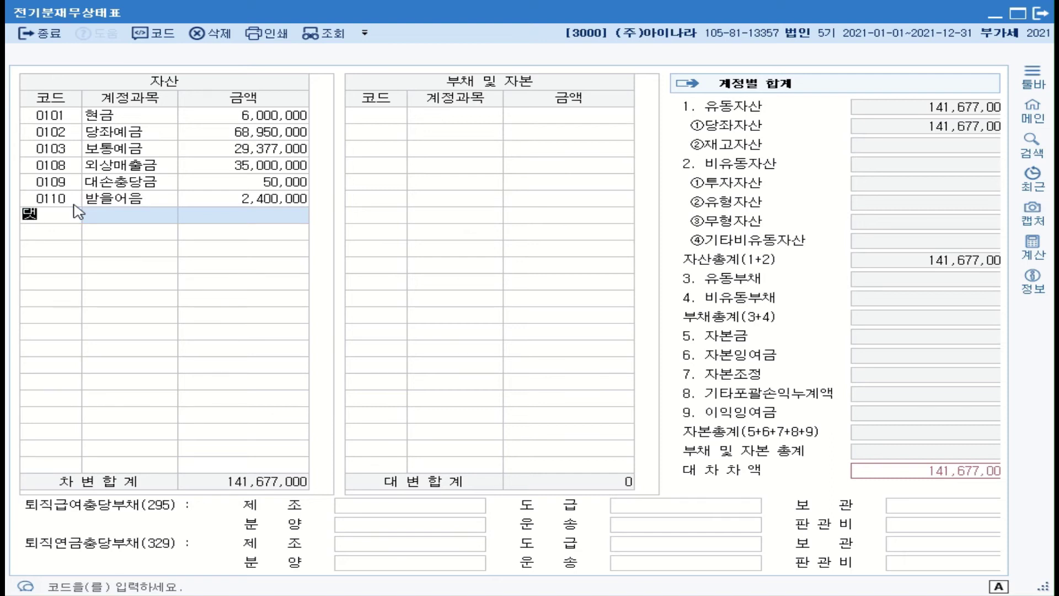
{"action": "key", "text": "BackSpace"}
{"action": "type", "text": "손"}
{"action": "key", "text": "Return"}
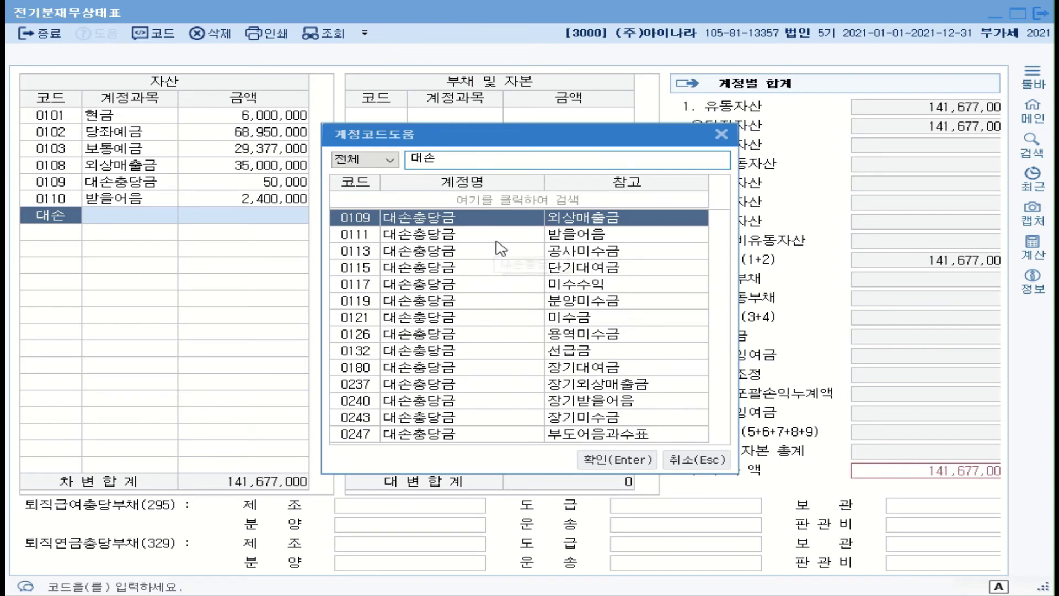
{"action": "left_click", "coordinate": [366, 244]}
{"action": "left_click", "coordinate": [616, 459]}
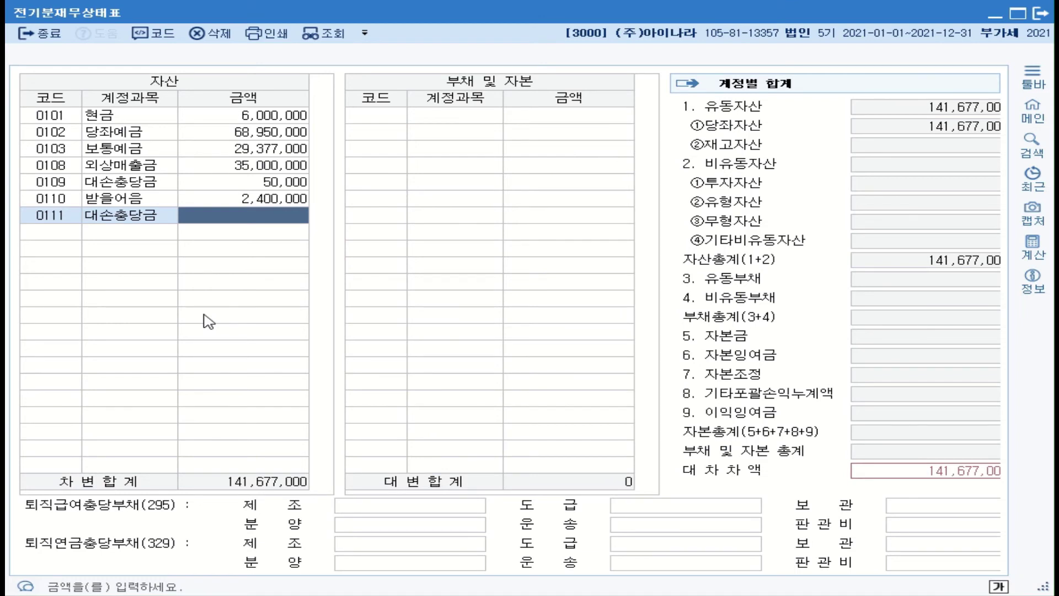
{"action": "type", "text": "240000"}
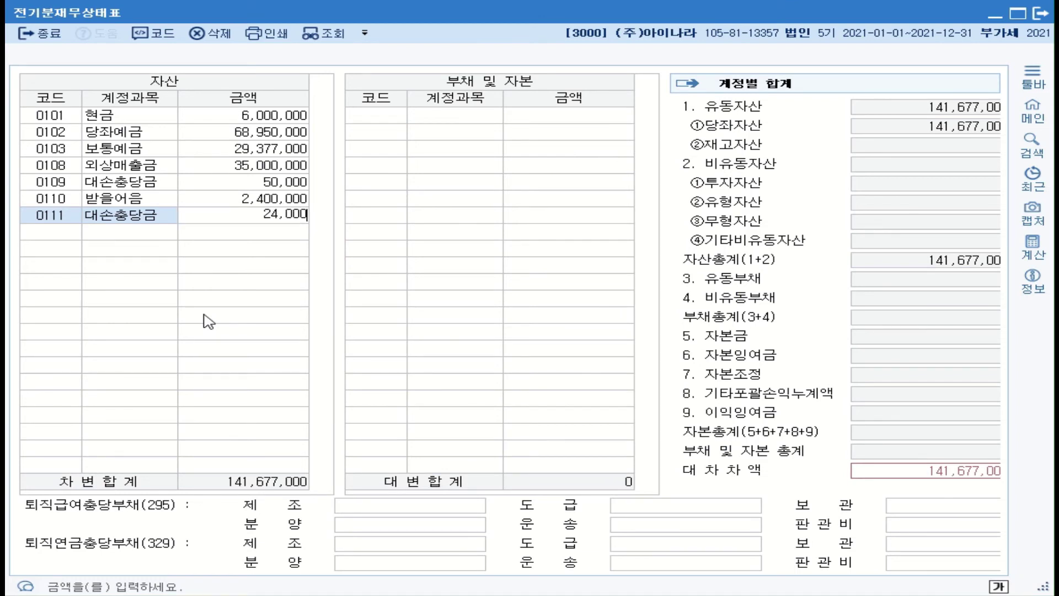
{"action": "key", "text": "Return"}
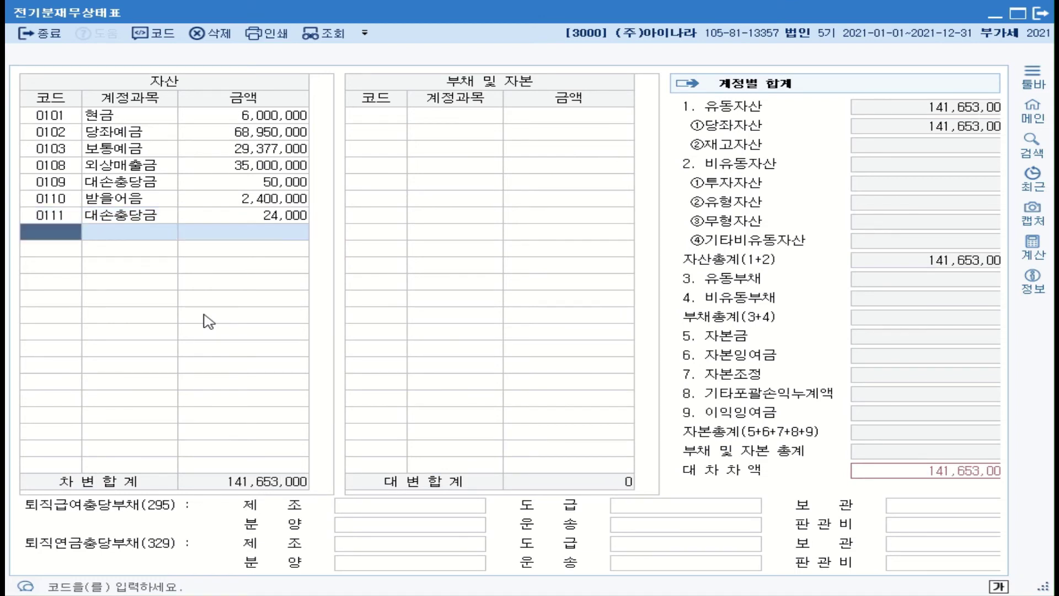
{"action": "key", "text": "shift+Tab"}
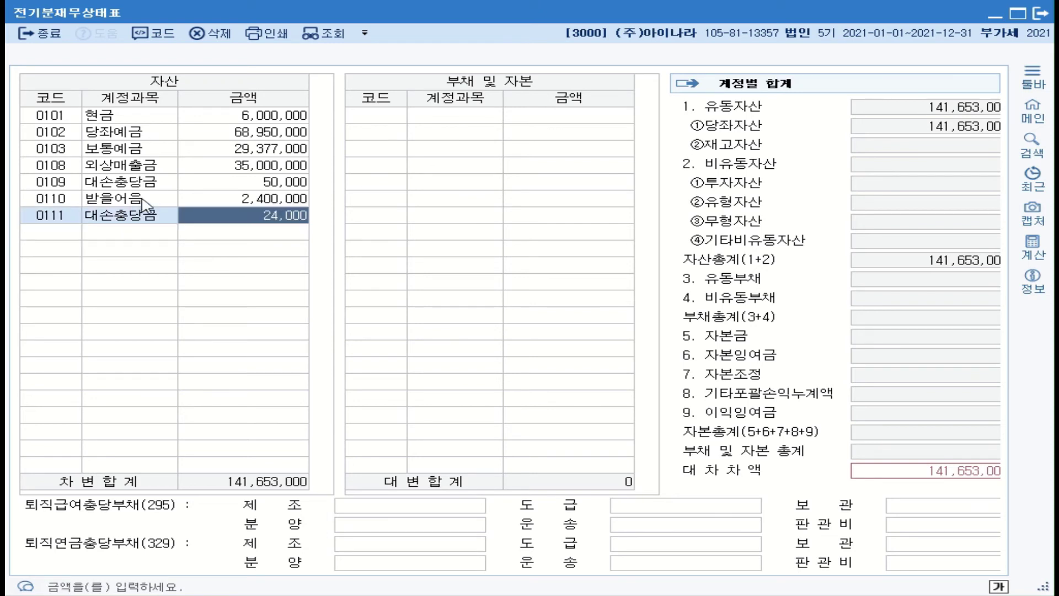
{"action": "key", "text": "shift+Tab"}
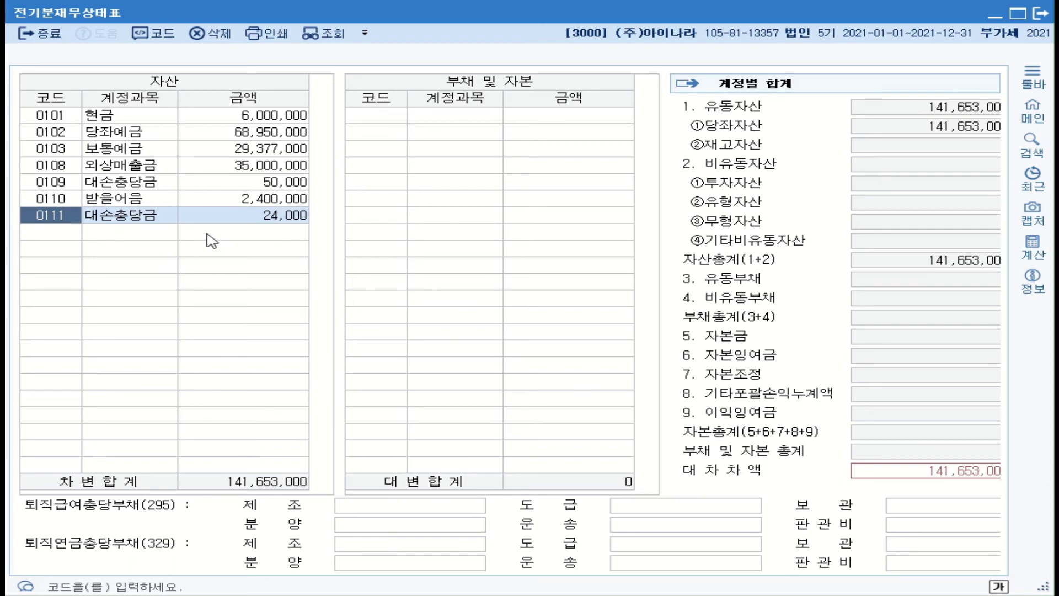
Add the asset account 0120 미수금 with an amount of 1,000,000 in the next empty row.
{"action": "left_click", "coordinate": [50, 232]}
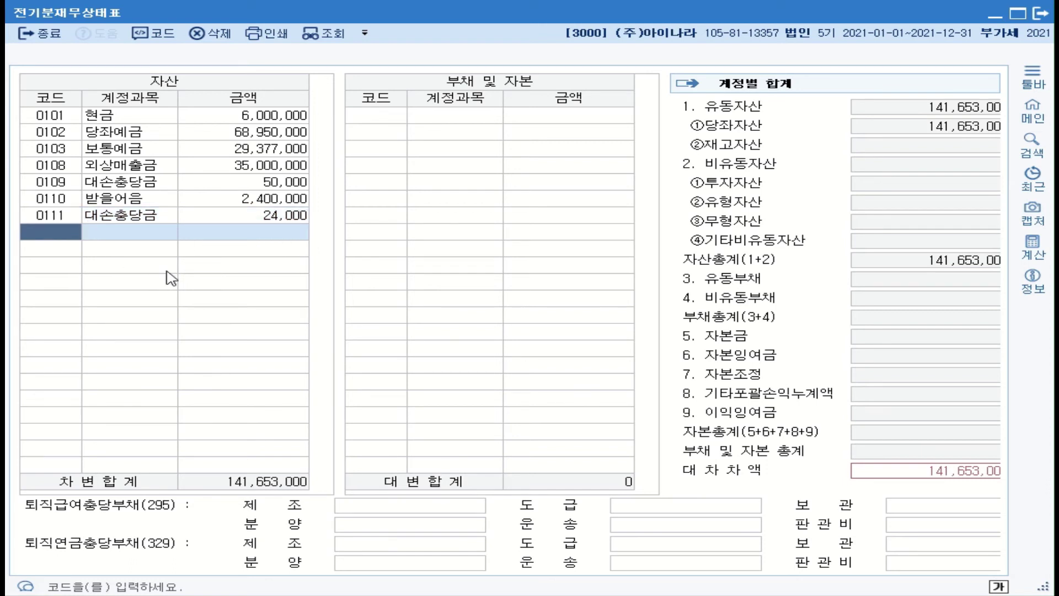
{"action": "type", "text": "120"}
{"action": "key", "text": "Return"}
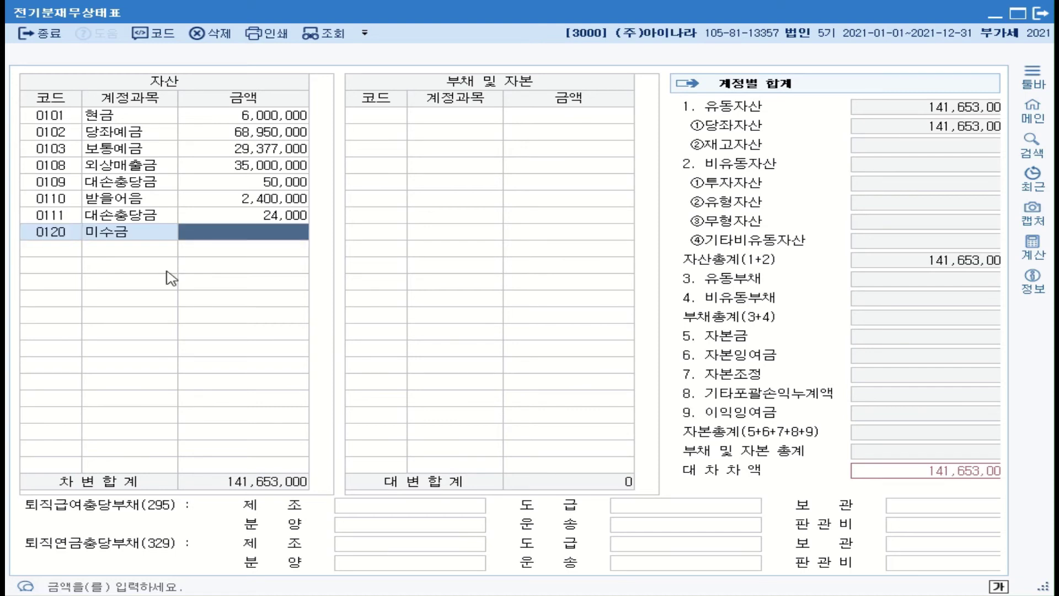
{"action": "type", "text": "1000000"}
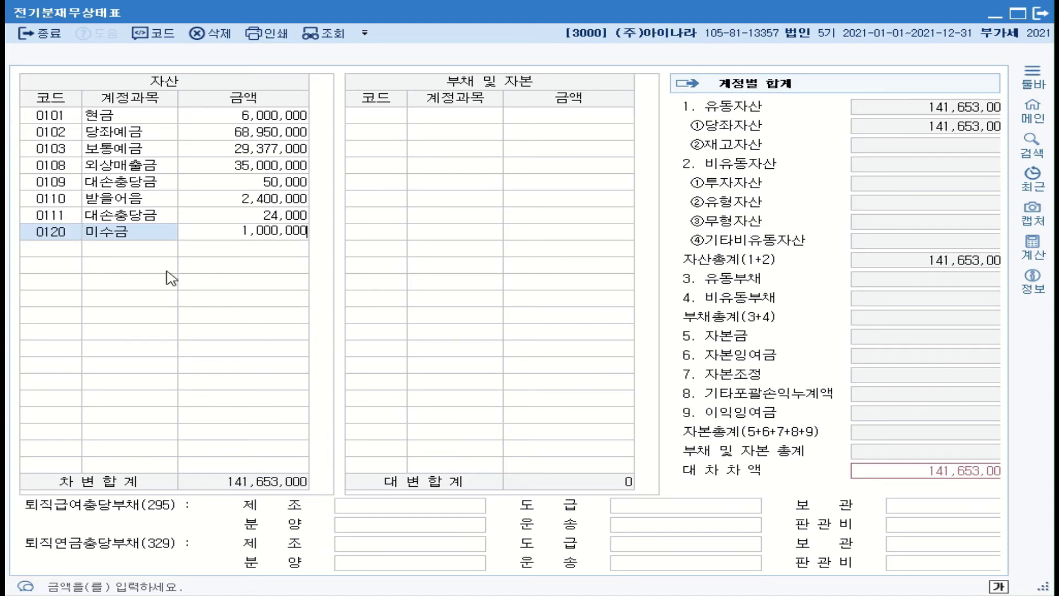
{"action": "key", "text": "Return"}
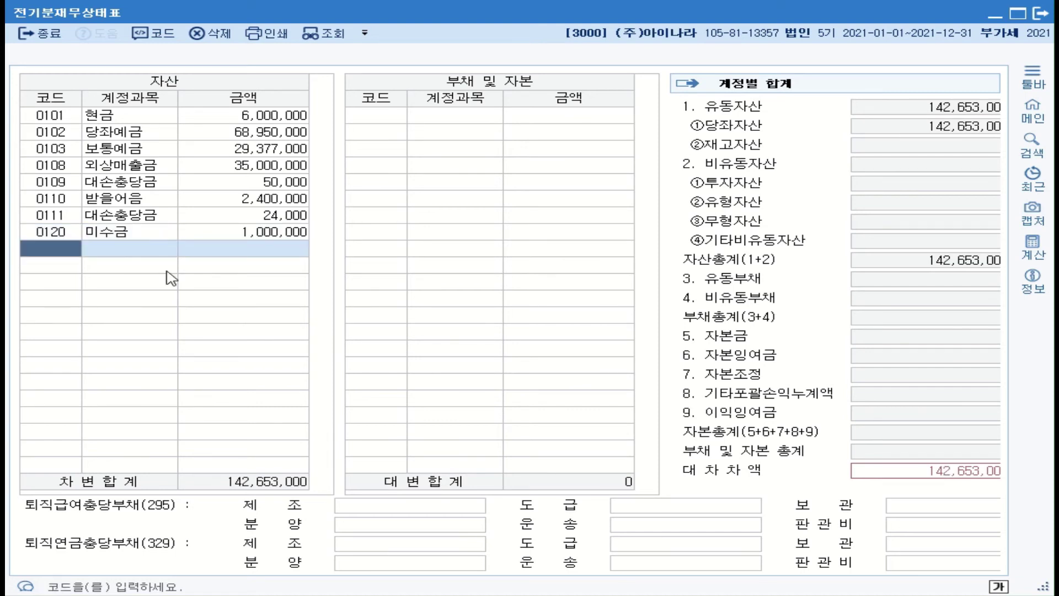
Look up 제품 and add it as an asset account with an amount of 50,000,000.
{"action": "type", "text": "제품"}
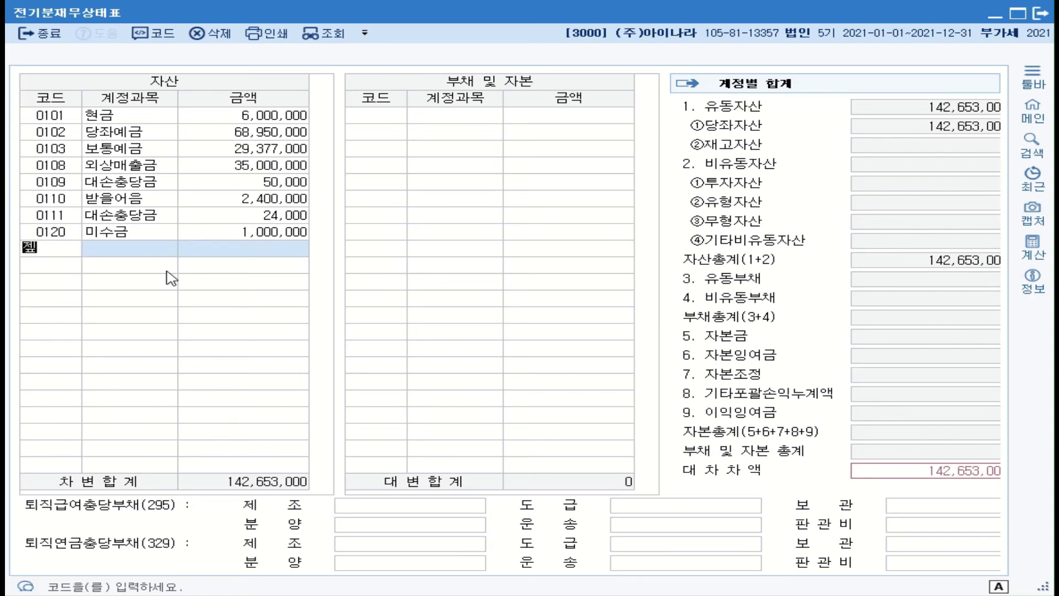
{"action": "key", "text": "Return"}
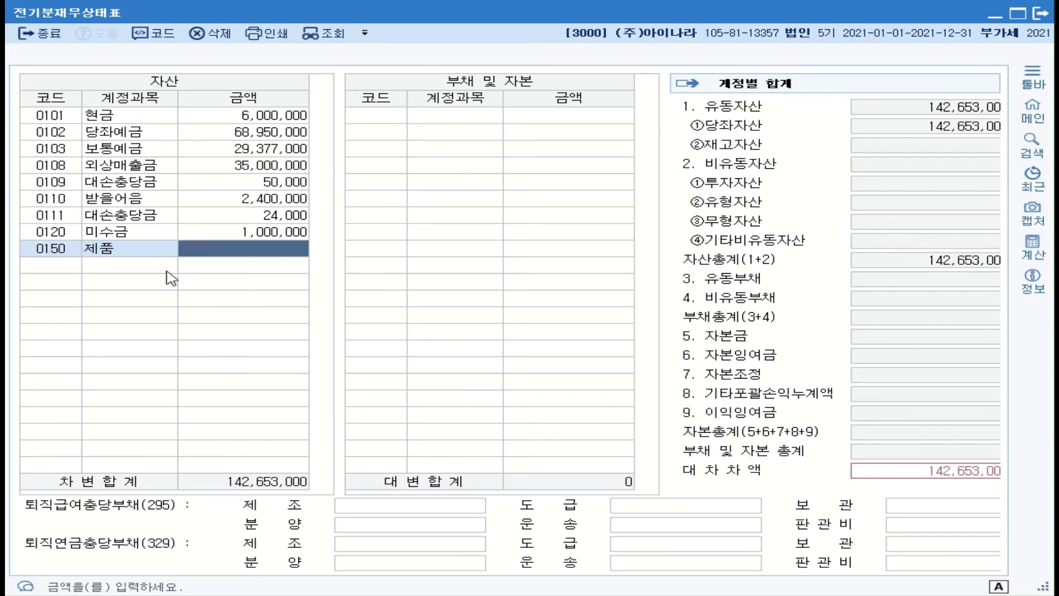
{"action": "type", "text": "50000000"}
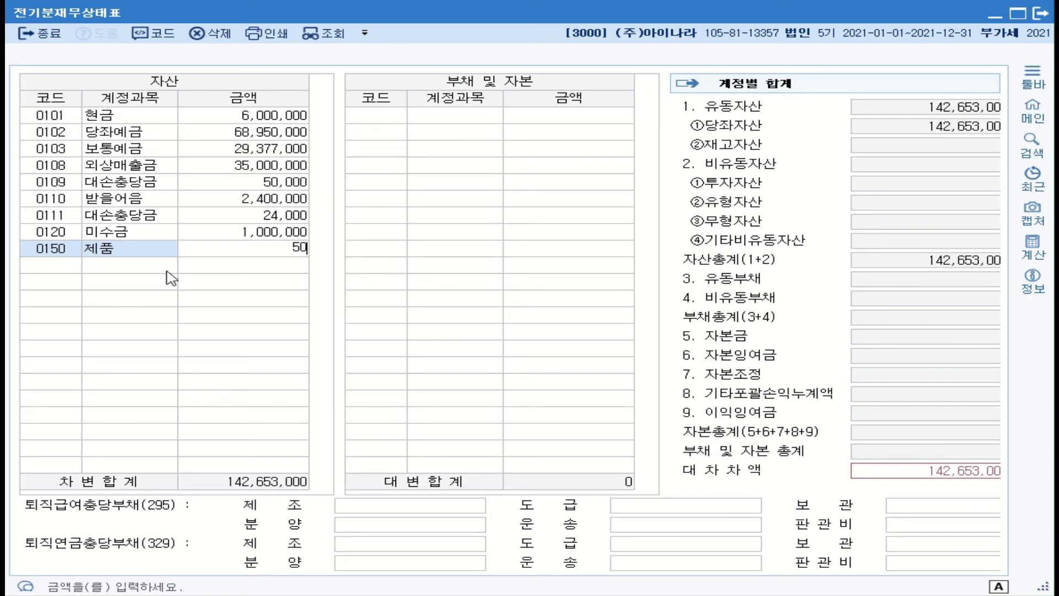
{"action": "key", "text": "Return"}
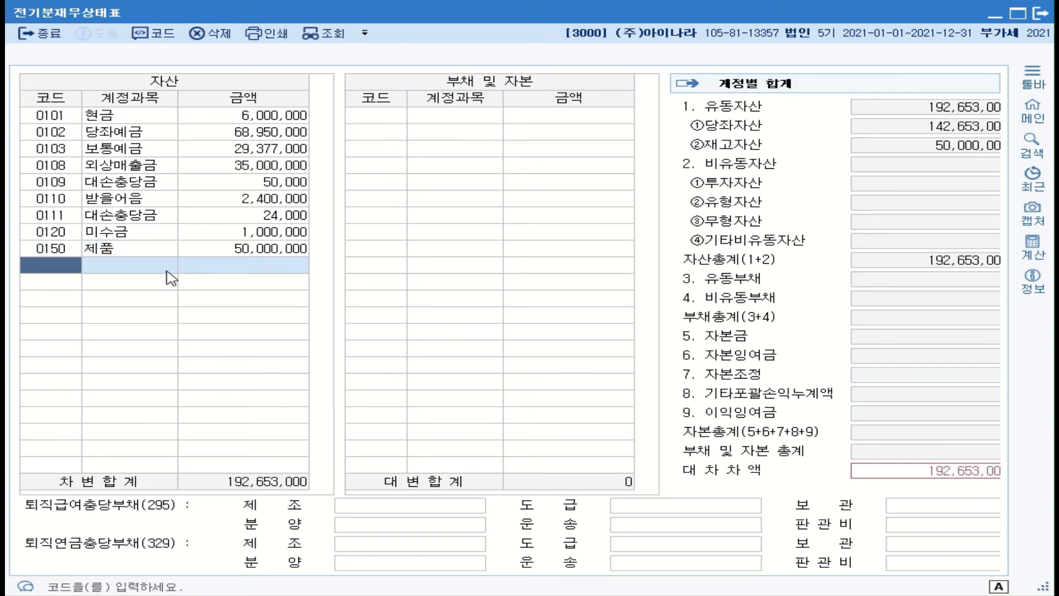
Look up 원재 and add the asset account 0153 원재료 with an amount of 40,000,000.
{"action": "type", "text": "원재"}
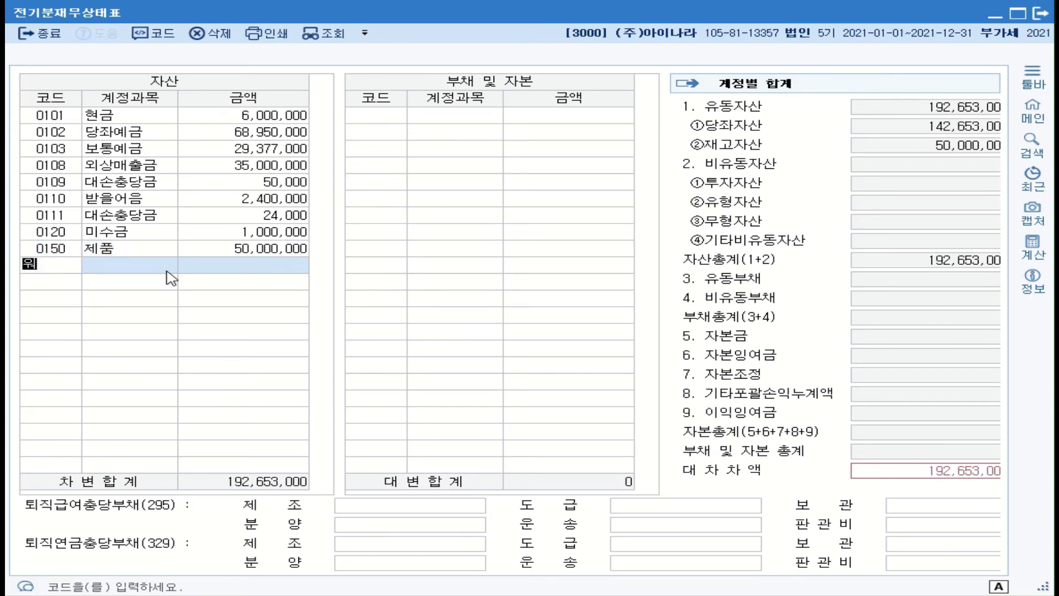
{"action": "key", "text": "Return"}
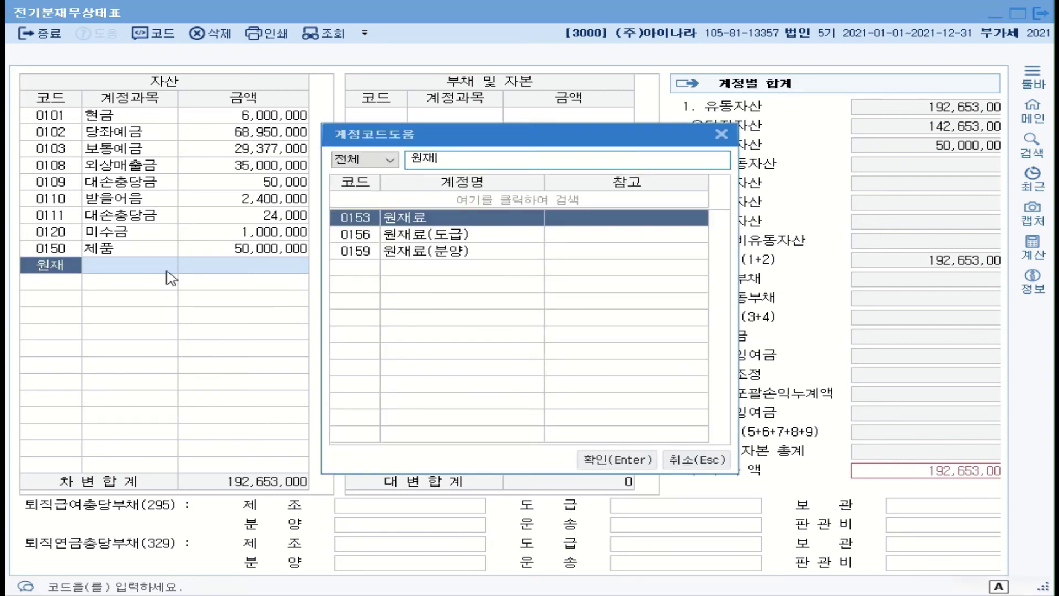
{"action": "key", "text": "Return"}
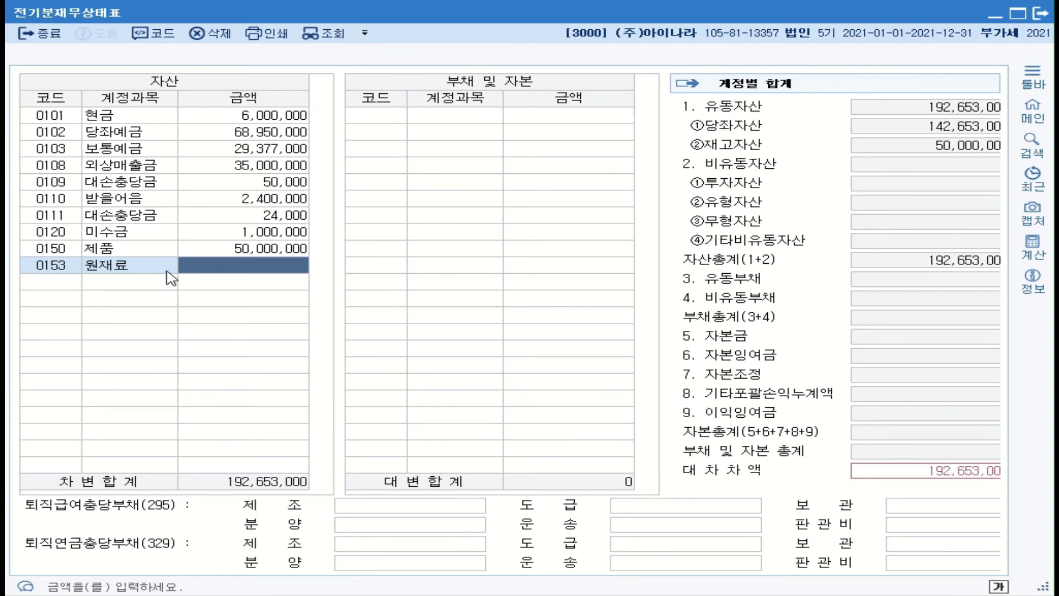
{"action": "type", "text": "40000000"}
{"action": "key", "text": "Return"}
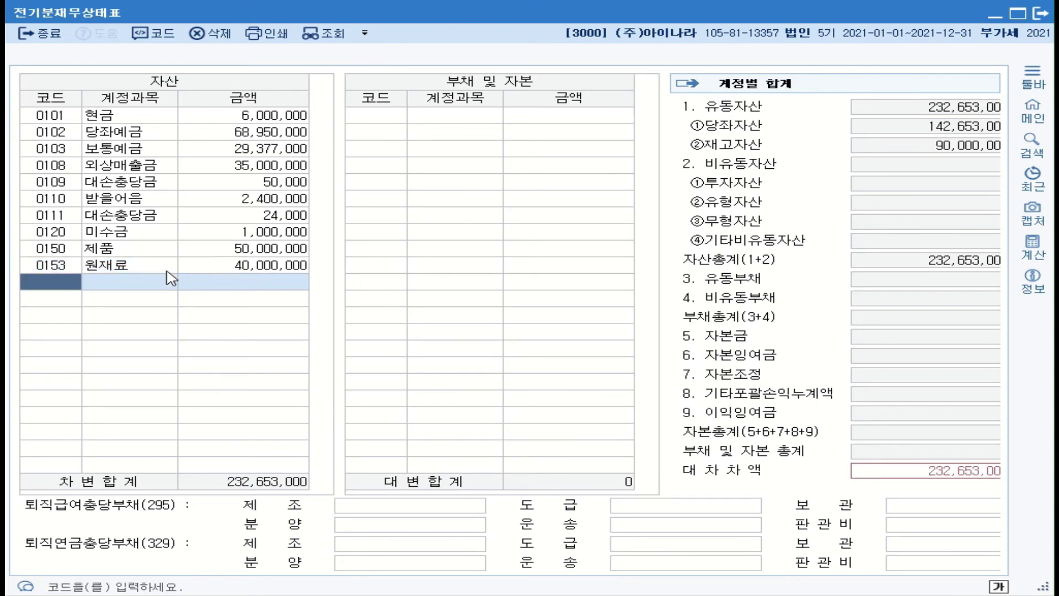
Look up 재공 and add the asset account 0169 재공품 with an amount of 30,000,000.
{"action": "type", "text": "재공"}
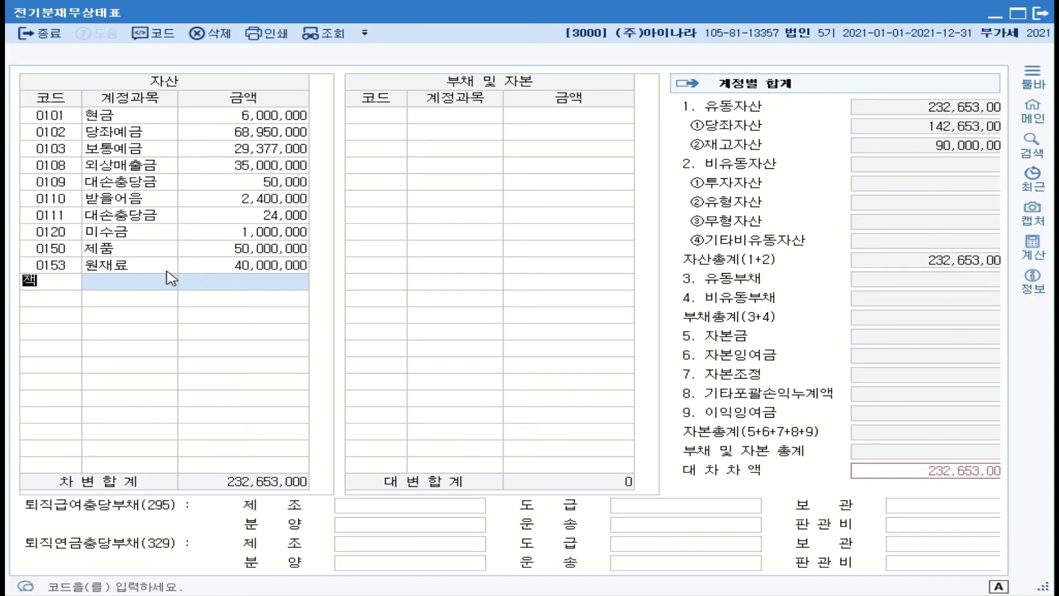
{"action": "key", "text": "Return"}
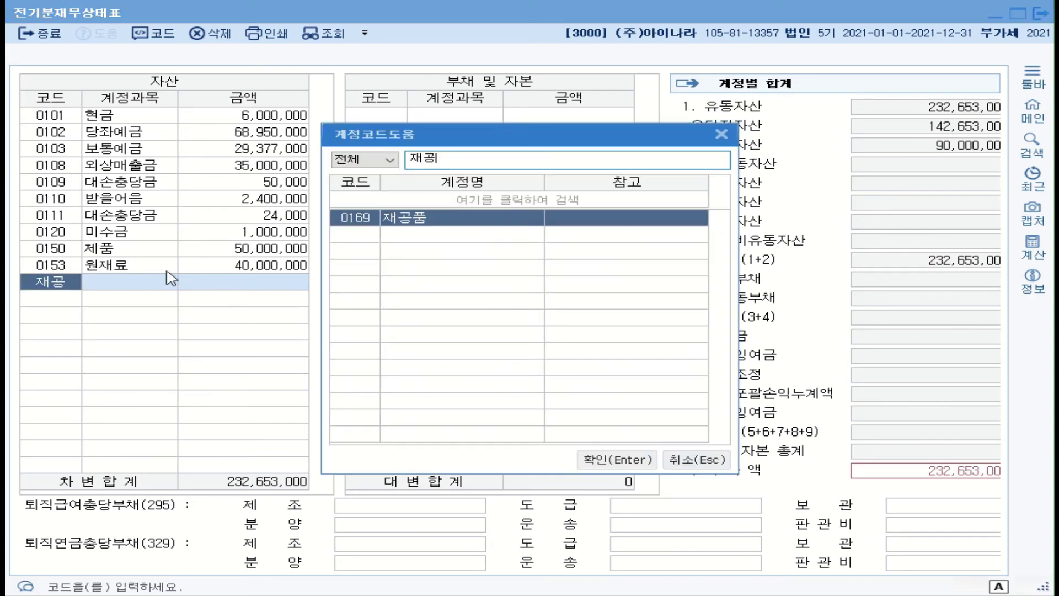
{"action": "key", "text": "Return"}
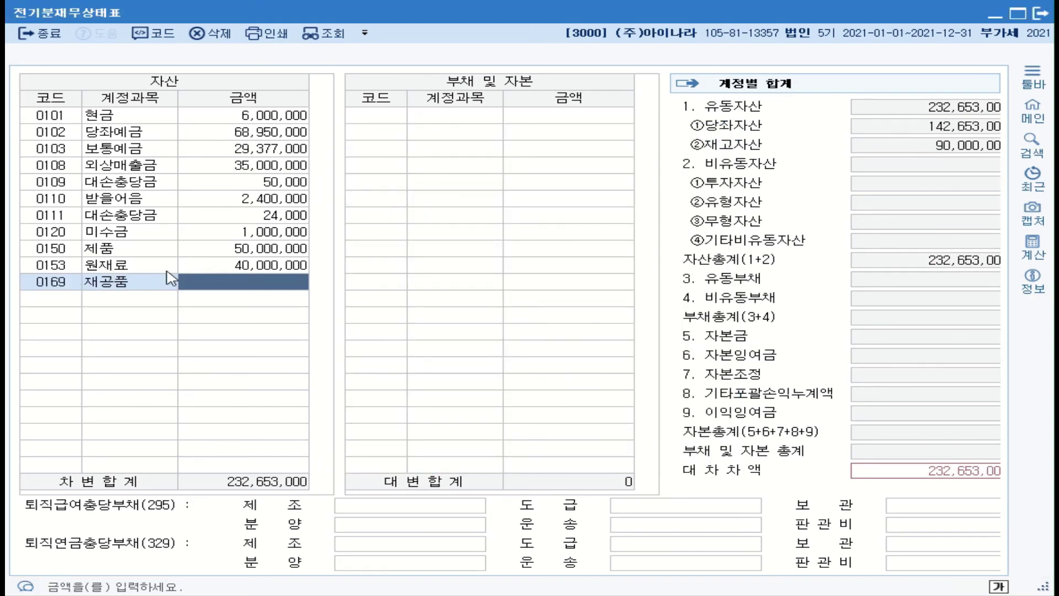
{"action": "type", "text": "30000000"}
{"action": "key", "text": "Return"}
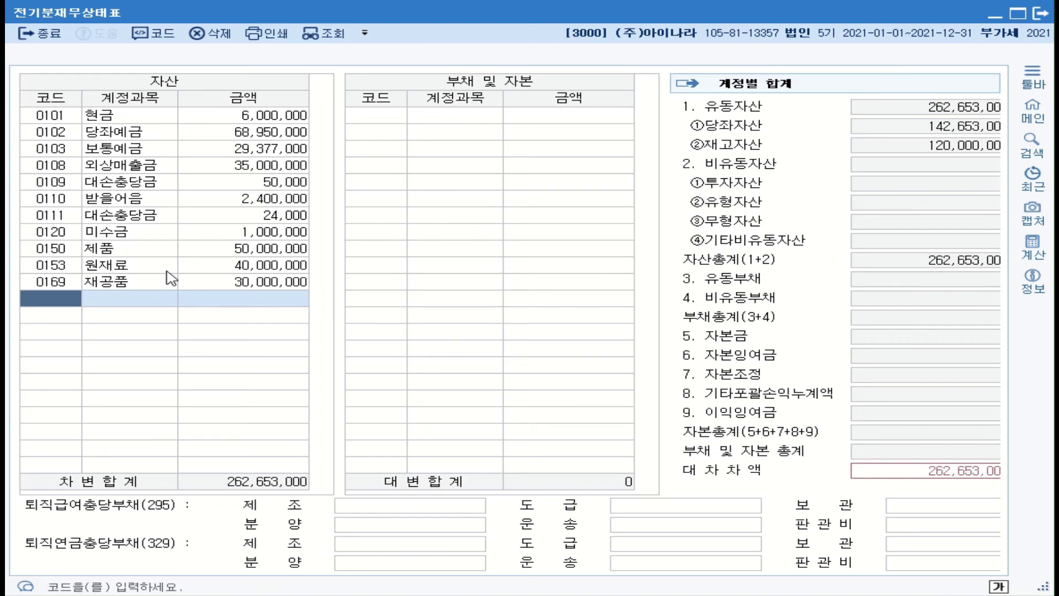
Add the asset account 0201 토지 with an amount of 105,500,000.
{"action": "type", "text": "0201"}
{"action": "key", "text": "Return"}
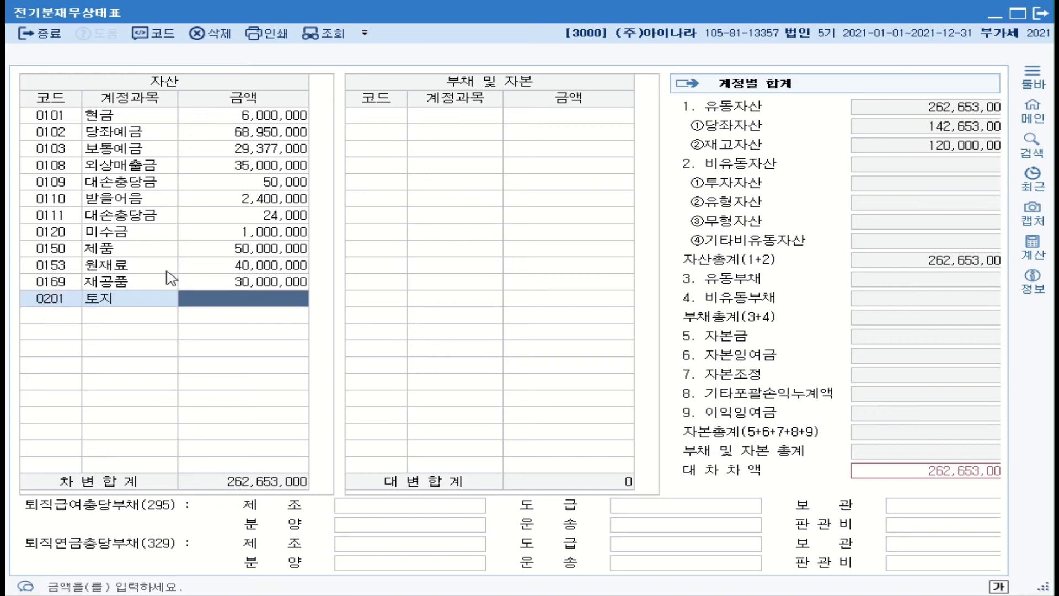
{"action": "type", "text": "105,50"}
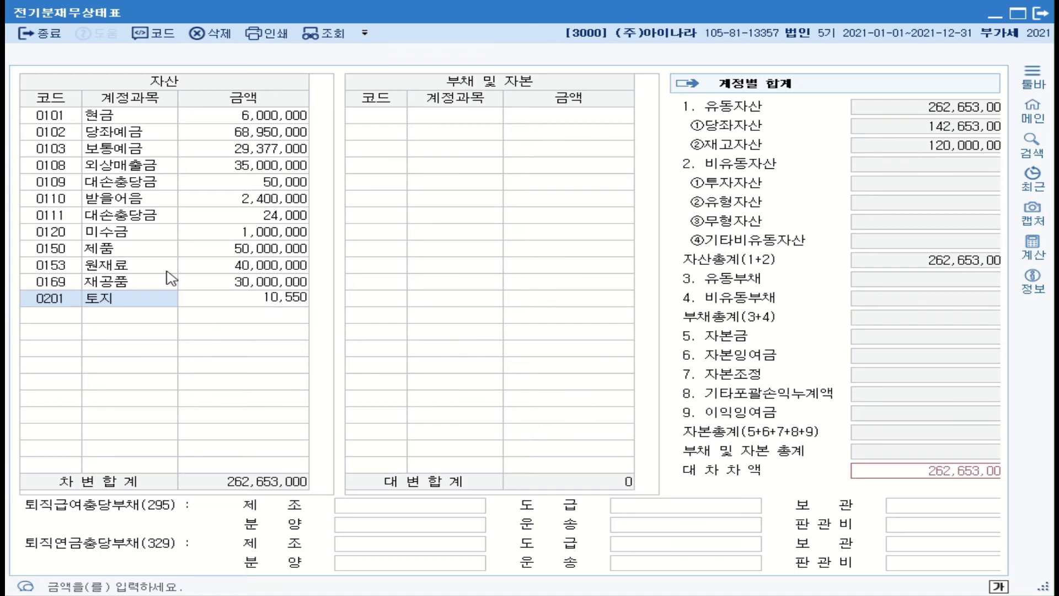
{"action": "type", "text": "0,000"}
{"action": "key", "text": "Return"}
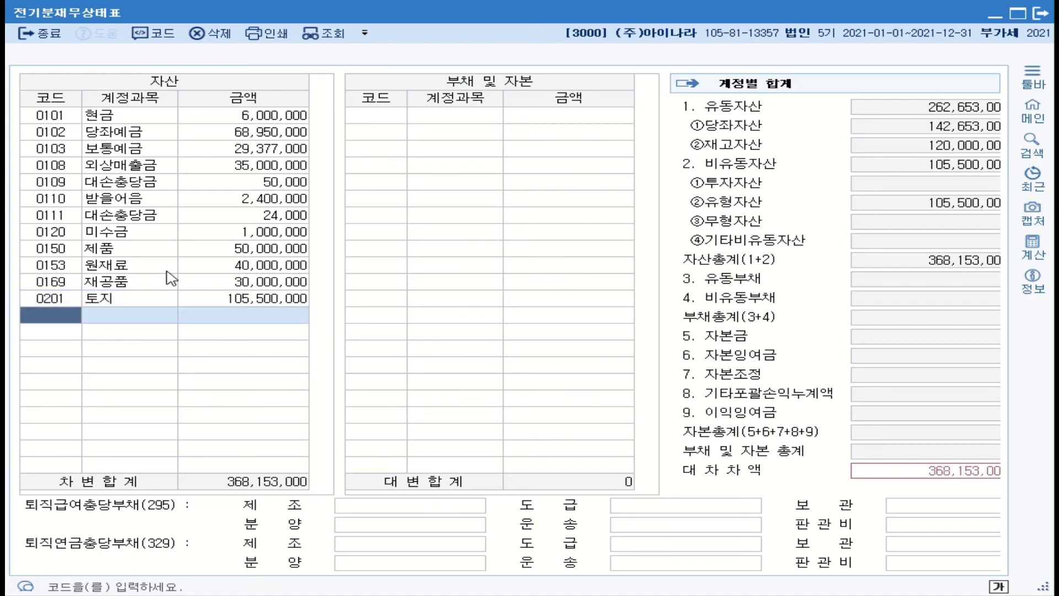
Add the asset account 0202 건물 with an amount of 40,000,000.
{"action": "type", "text": "0202"}
{"action": "key", "text": "Return"}
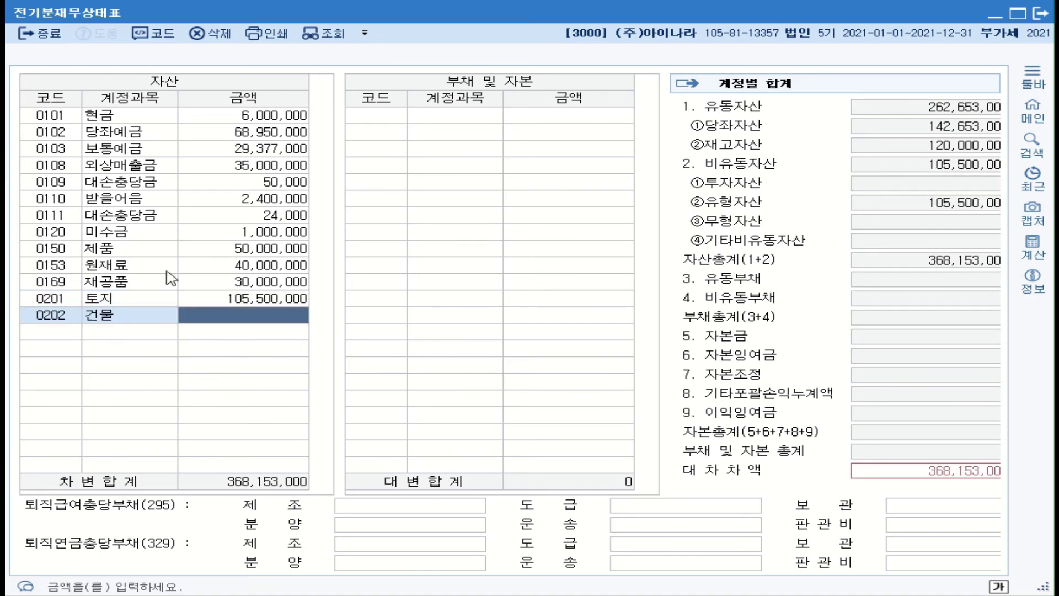
{"action": "type", "text": "40000000"}
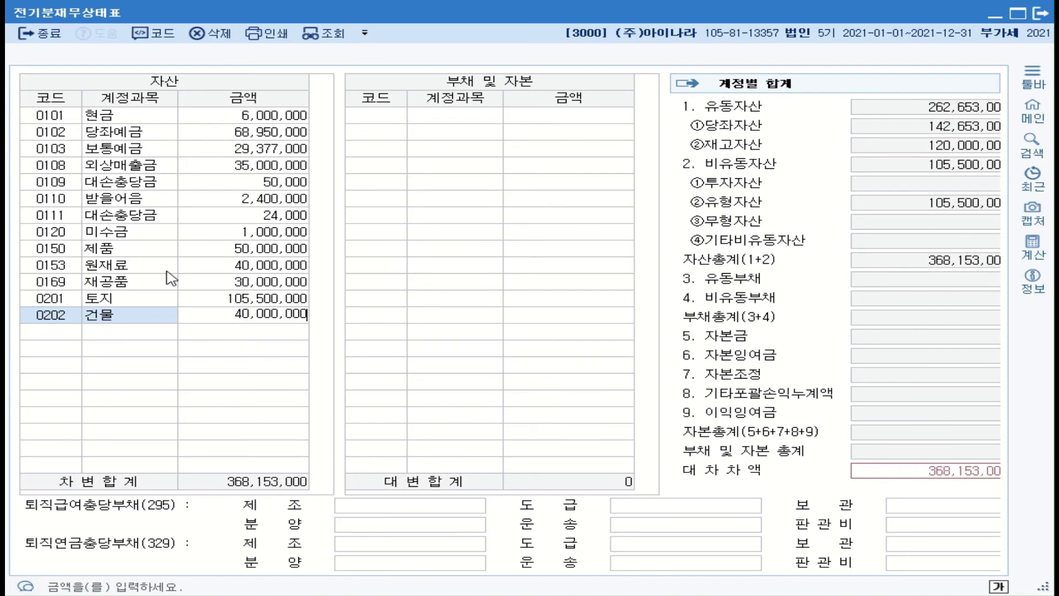
{"action": "key", "text": "Return"}
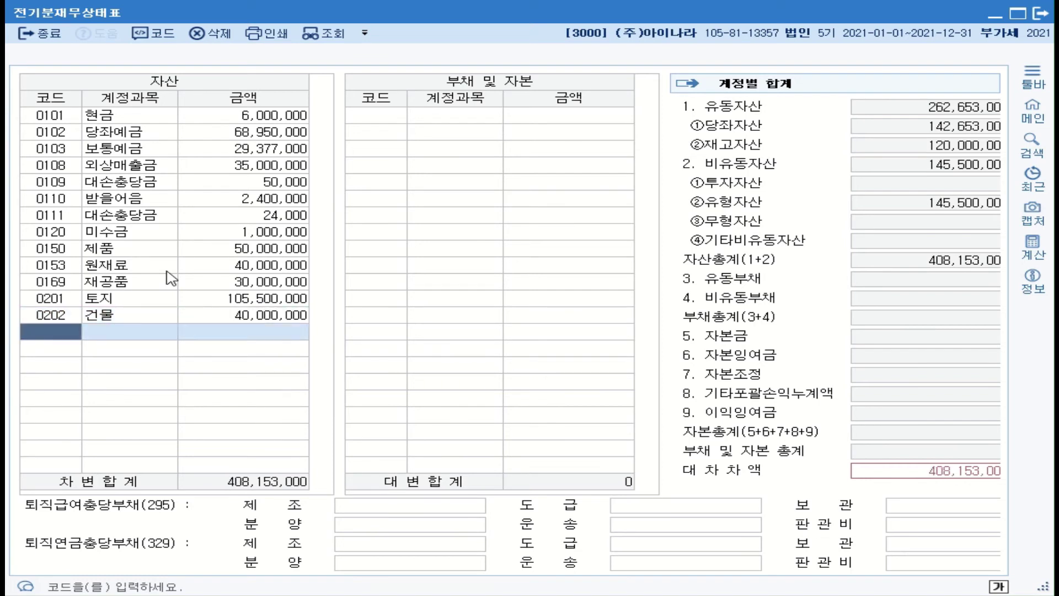
Look up 감가 and add 0203 감가상각누계액, the accumulated depreciation for 건물, with an amount of 25,000,000.
{"action": "type", "text": "감ㄱ"}
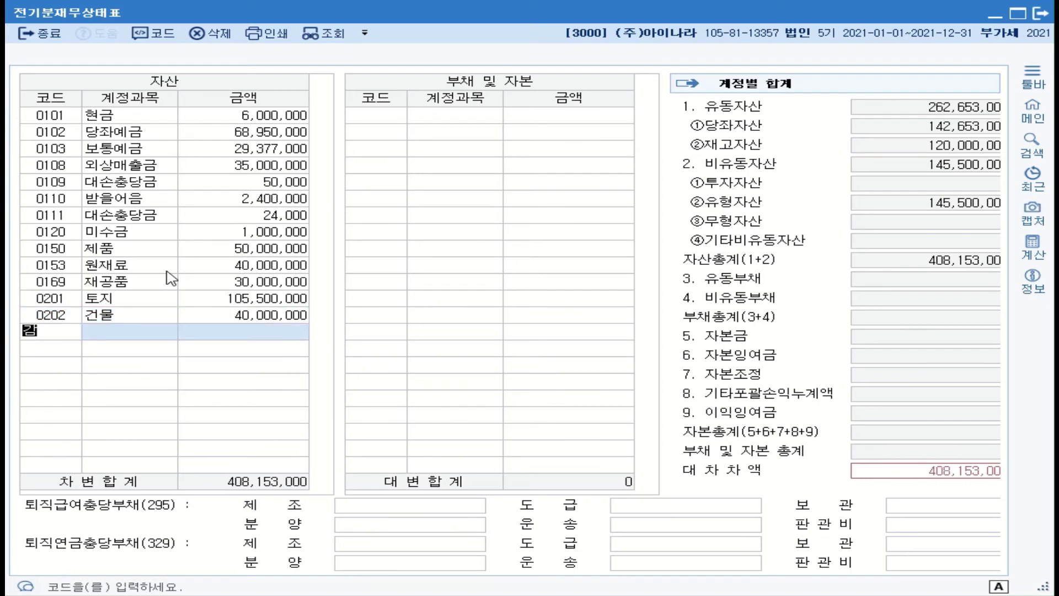
{"action": "type", "text": "ㅏ"}
{"action": "key", "text": "Return"}
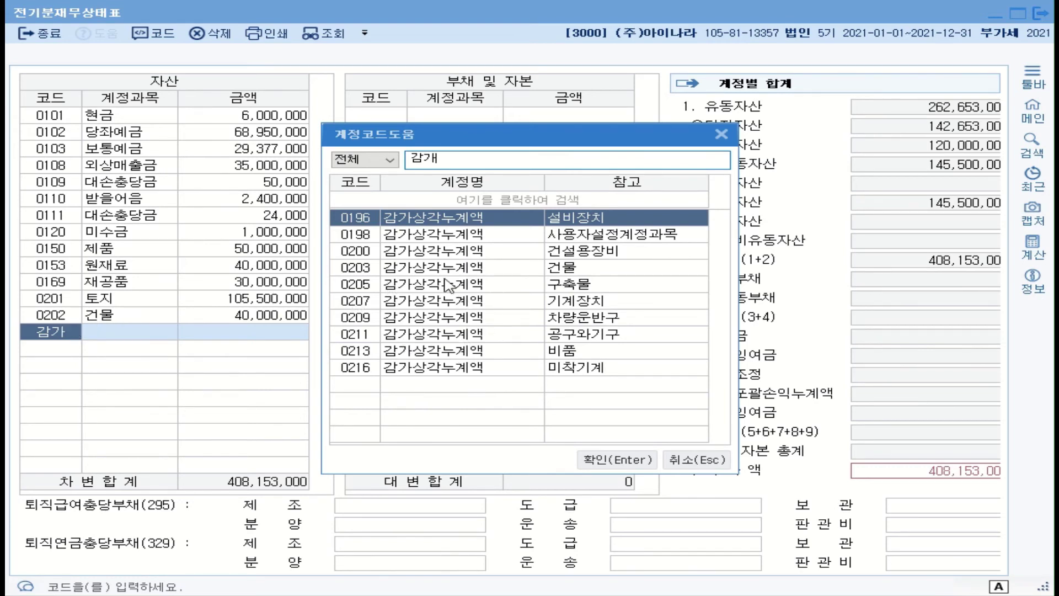
{"action": "left_click", "coordinate": [461, 268]}
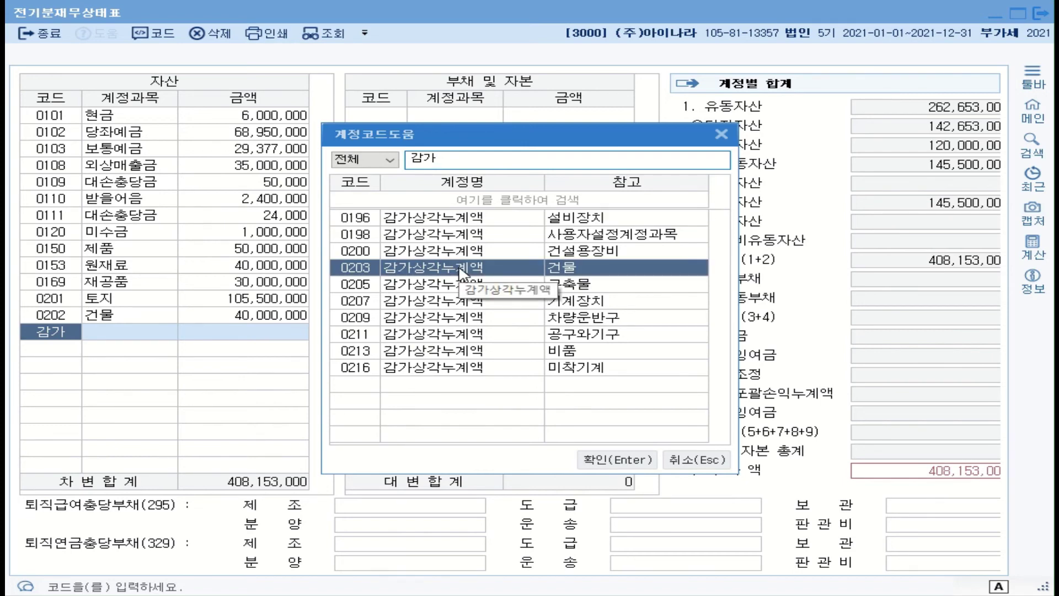
{"action": "left_click", "coordinate": [622, 462]}
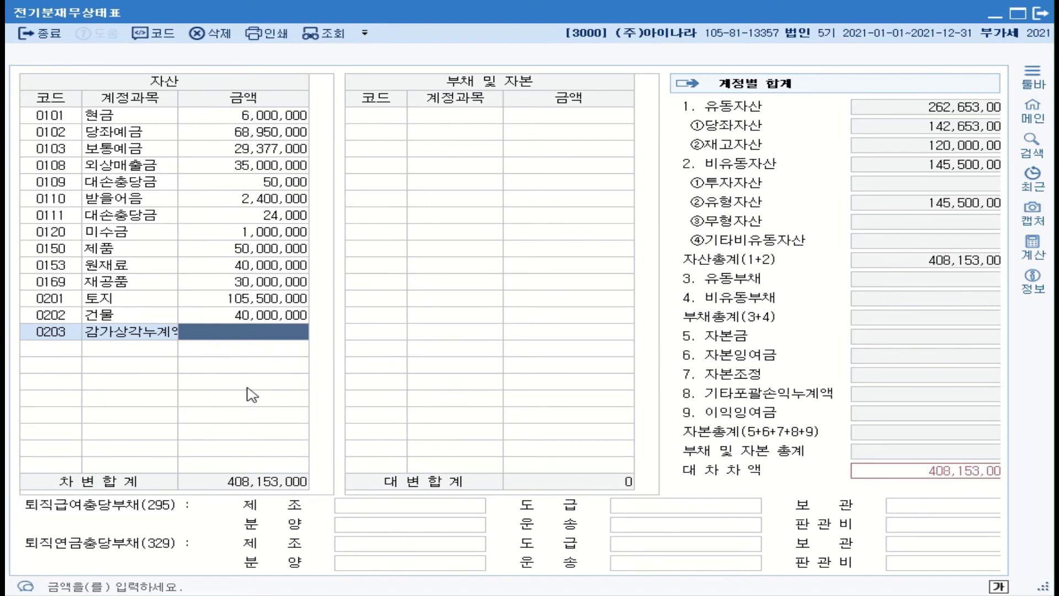
{"action": "type", "text": "25000000"}
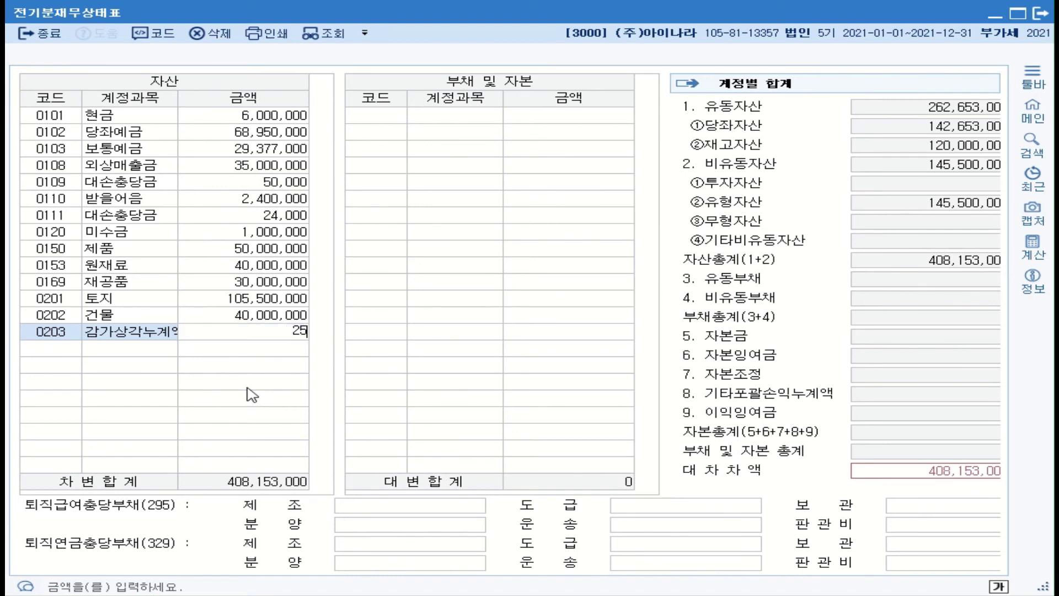
{"action": "key", "text": "Return"}
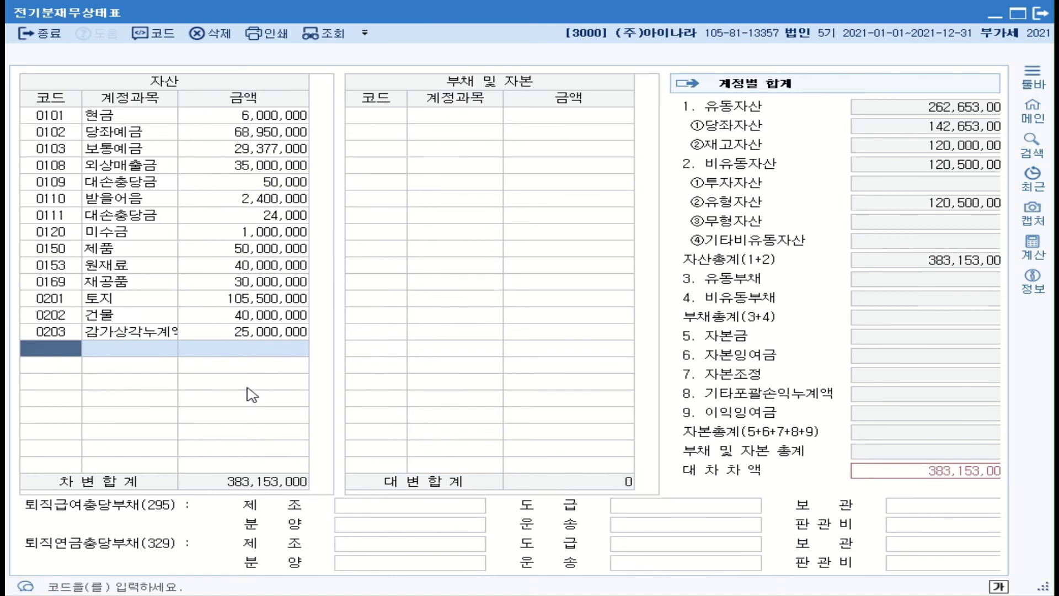
Add the asset account 0206 기계장치 with an amount of 41,000,000.
{"action": "type", "text": "206"}
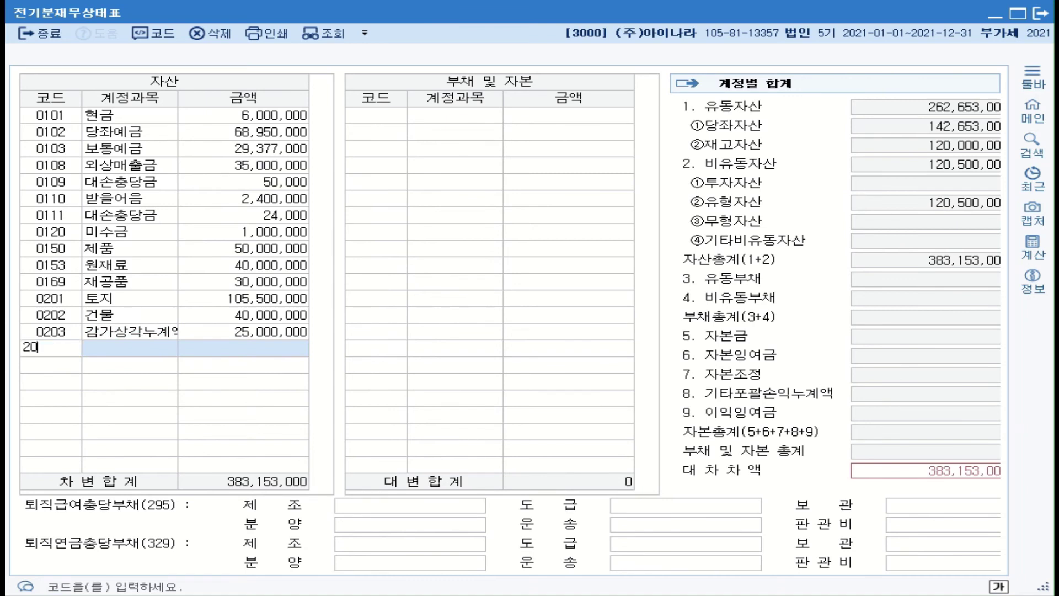
{"action": "key", "text": "Return"}
{"action": "type", "text": "41000000"}
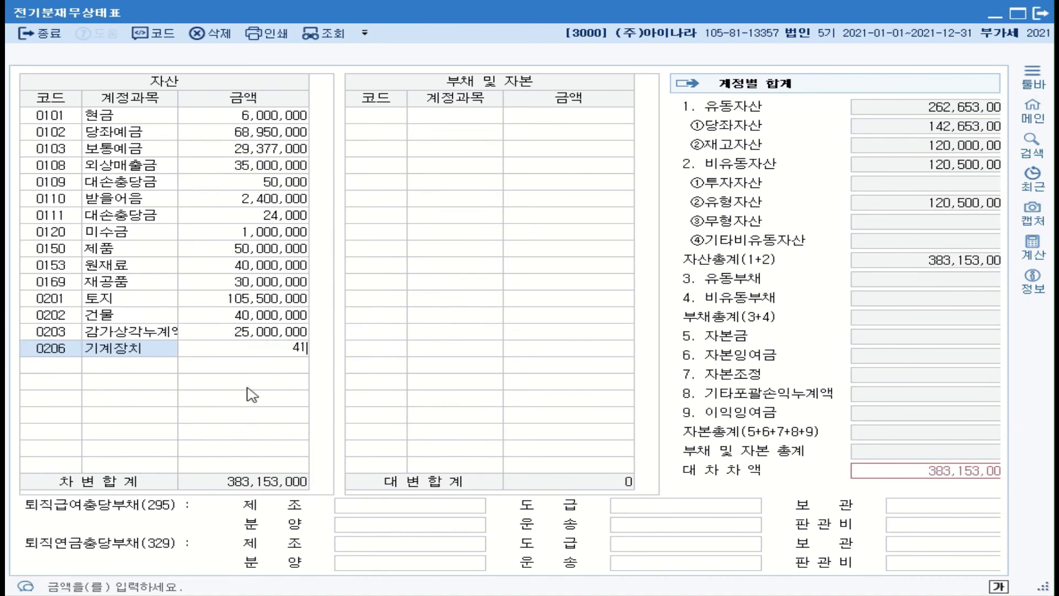
{"action": "key", "text": "Return"}
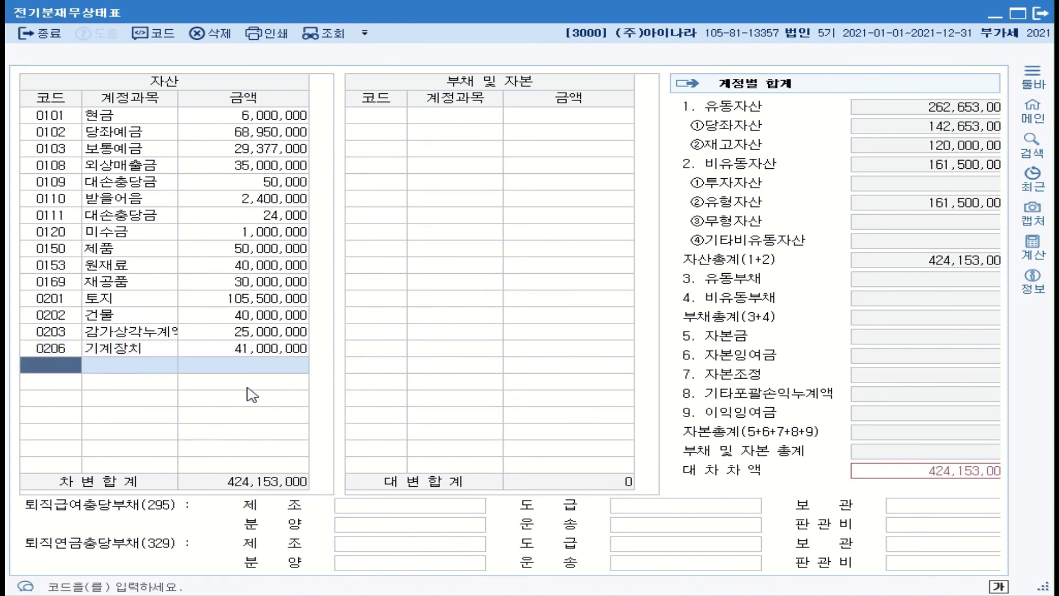
Add 0207 감가상각누계액, the accumulated depreciation for 기계장치, with an amount of 21,000,000.
{"action": "type", "text": "207"}
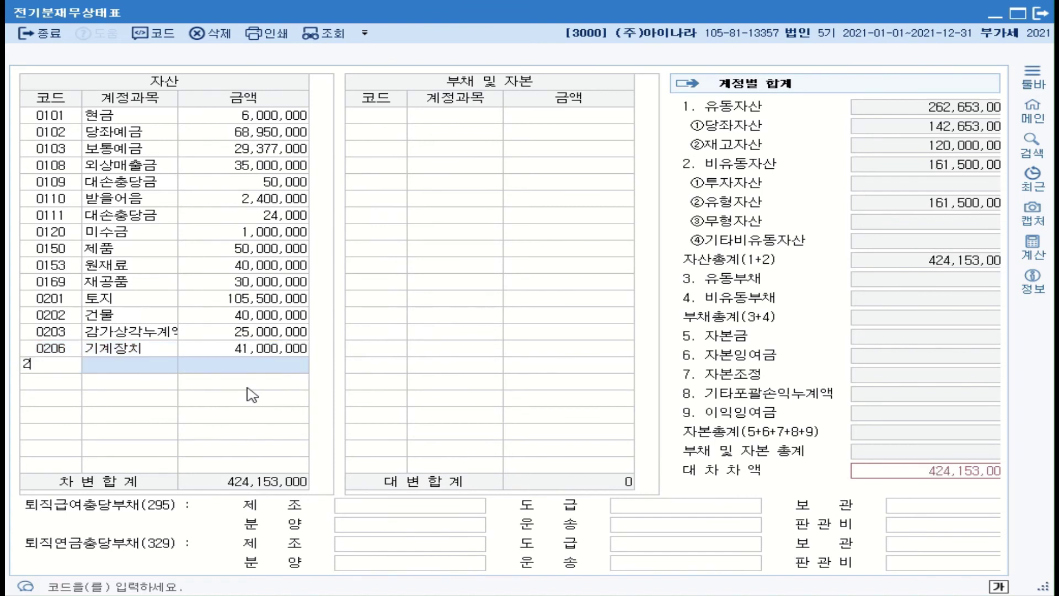
{"action": "key", "text": "Return"}
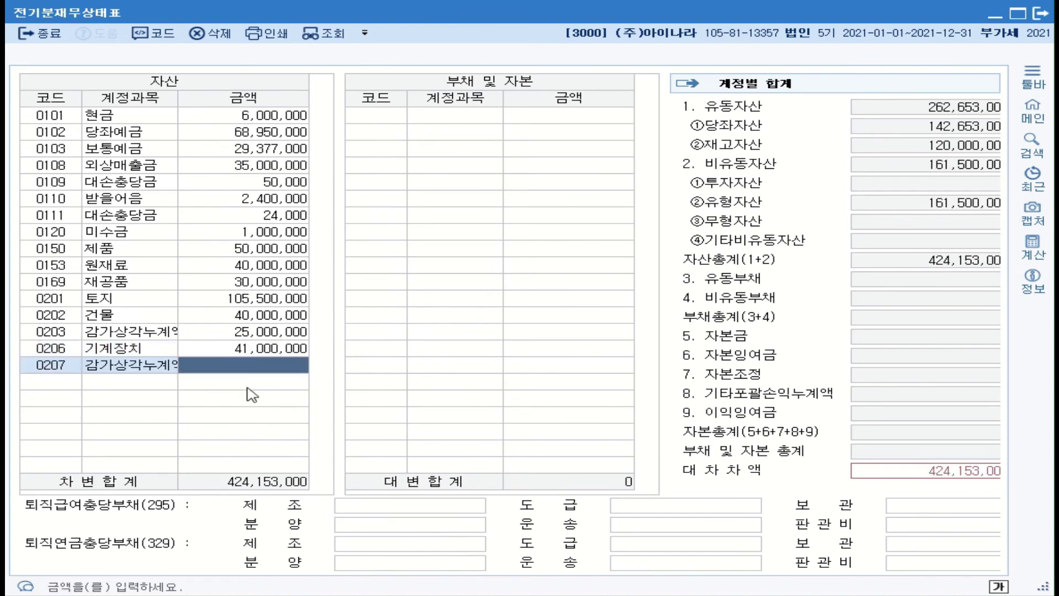
{"action": "type", "text": "21000000"}
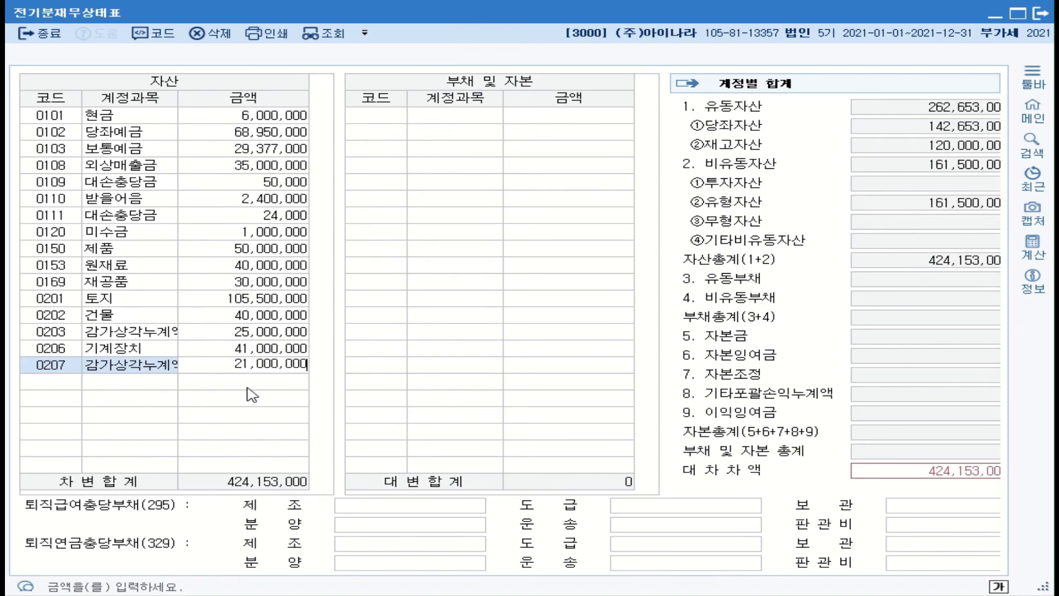
{"action": "key", "text": "Return"}
Add the asset account 0208 차량운반구 with an amount of 33,000,000.
{"action": "type", "text": "208"}
{"action": "key", "text": "Return"}
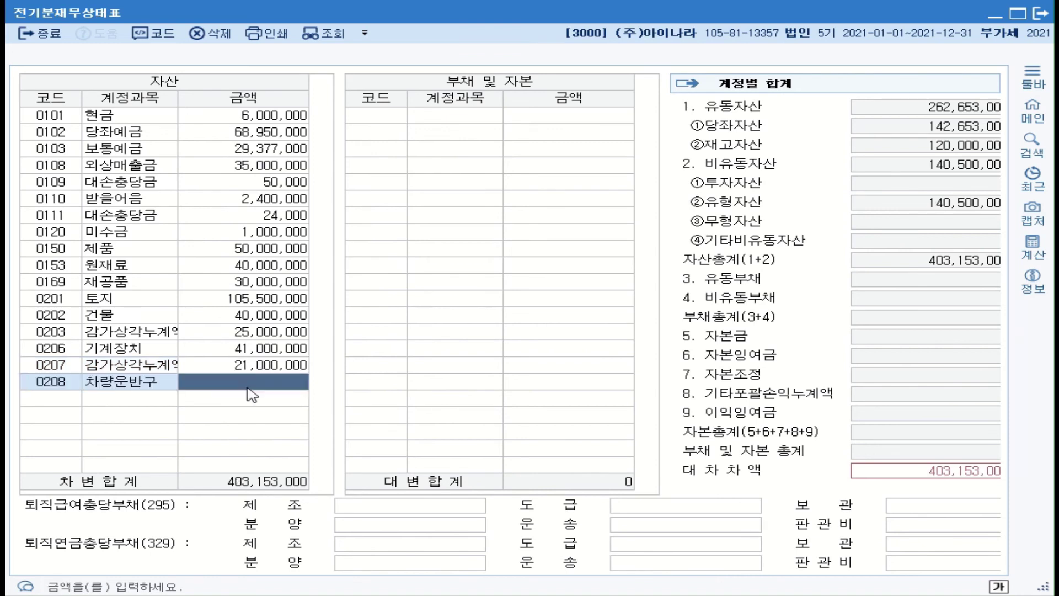
{"action": "type", "text": "33000000"}
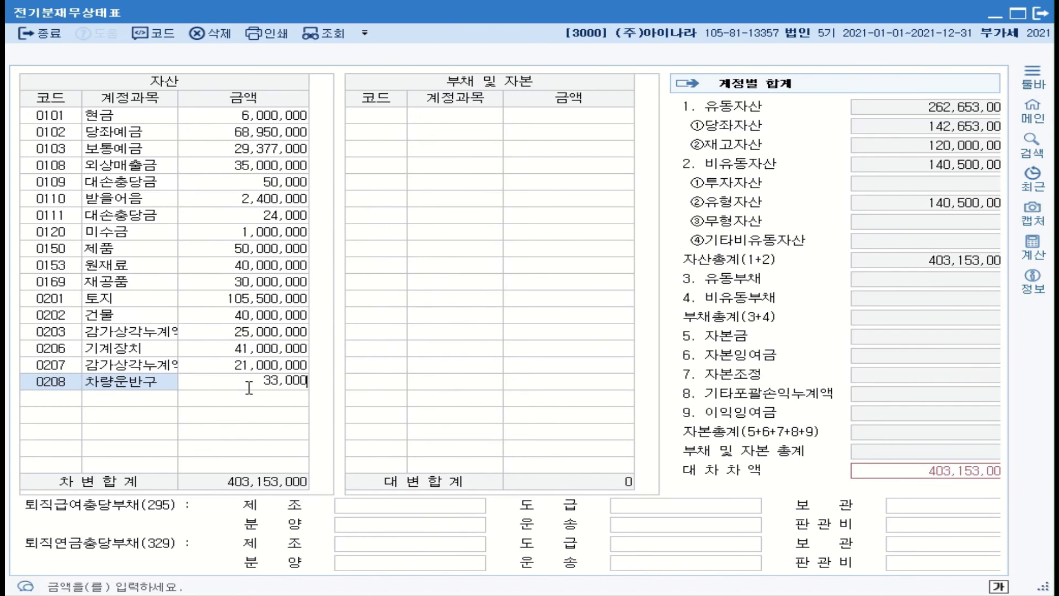
{"action": "key", "text": "Return"}
Add 0209 감가상각누계액, the accumulated depreciation for 차량운반구, with an amount of 15,000,000.
{"action": "type", "text": "209"}
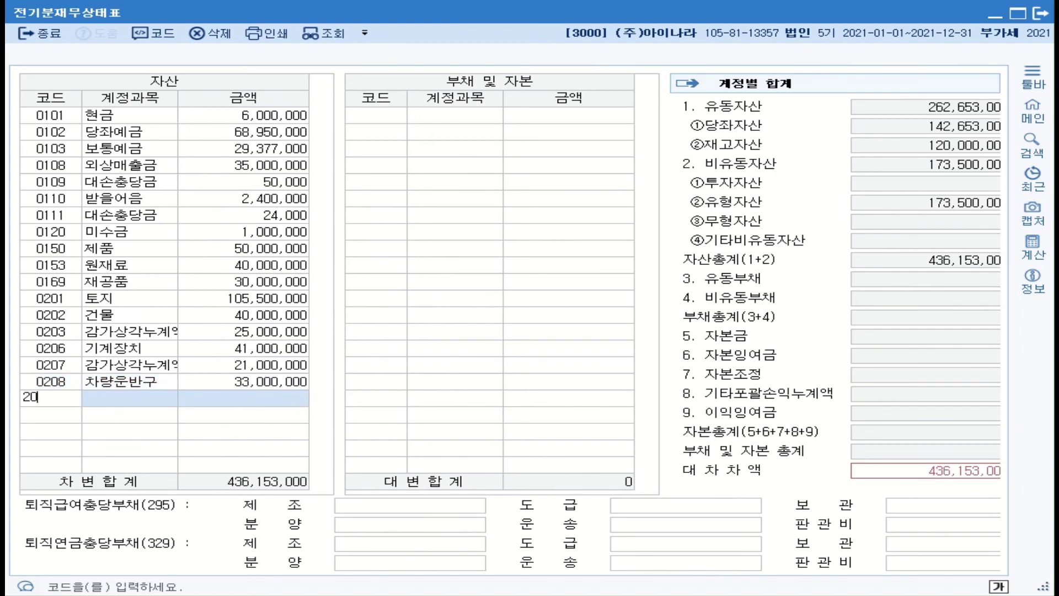
{"action": "key", "text": "Return"}
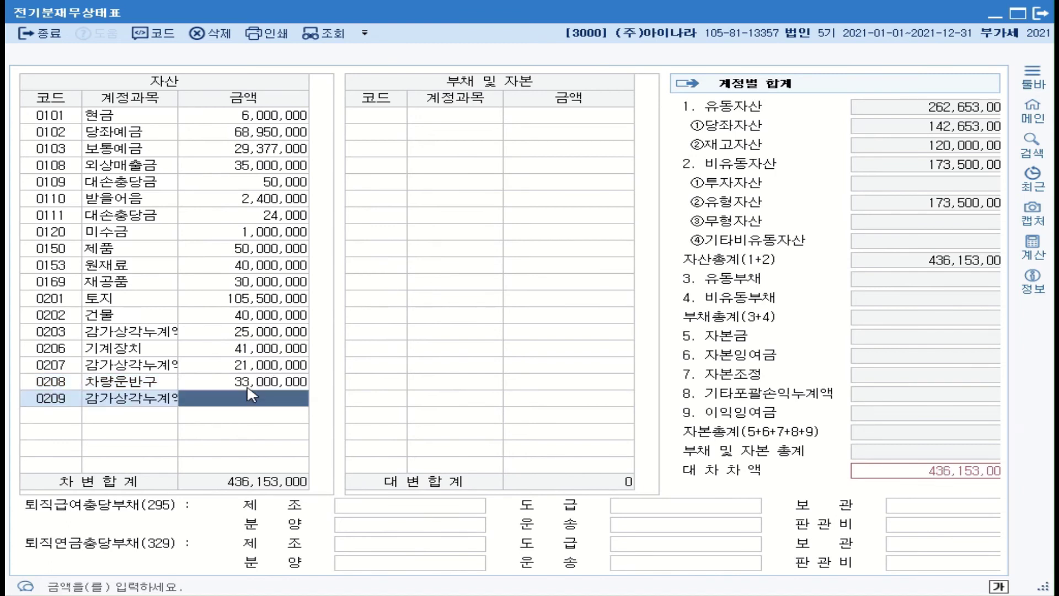
{"action": "type", "text": "15000000"}
{"action": "key", "text": "Return"}
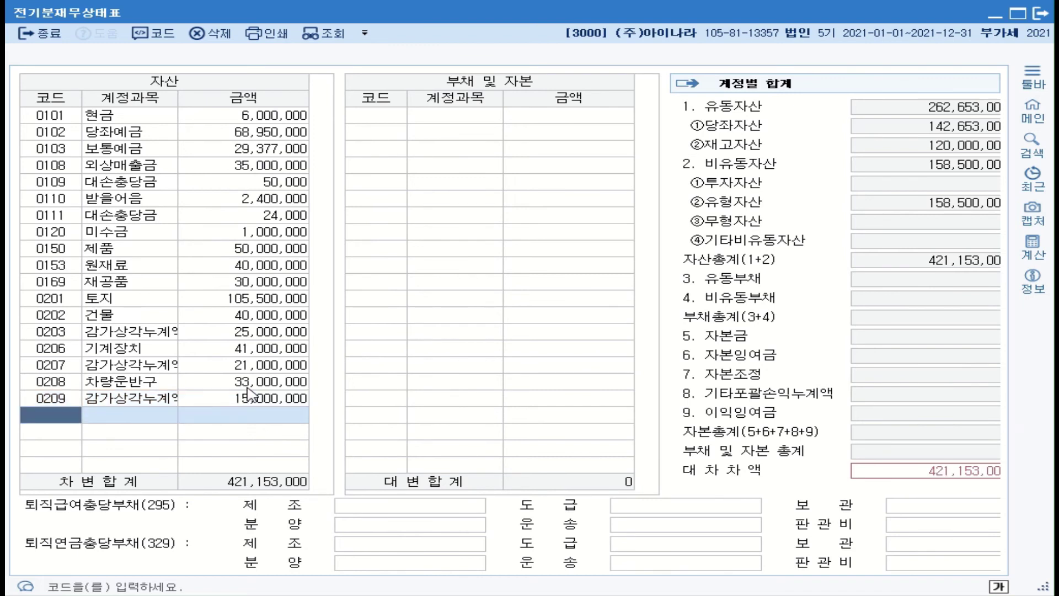
Look up 임차 and add the asset account 0232 임차보증금 with an amount of 10,000,000.
{"action": "type", "text": "임ㅊ"}
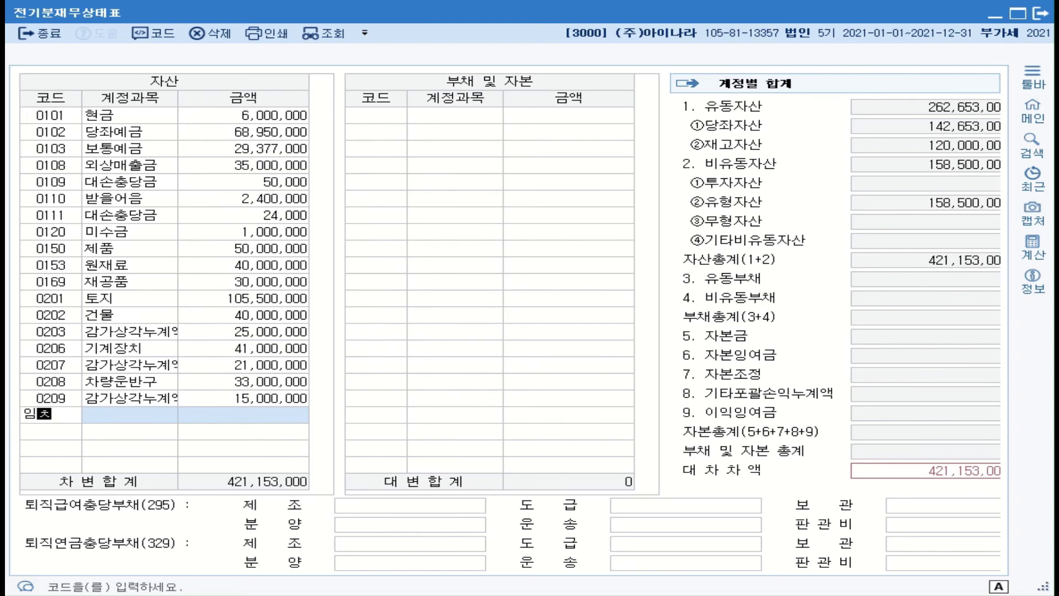
{"action": "type", "text": "ㅏ"}
{"action": "key", "text": "Return"}
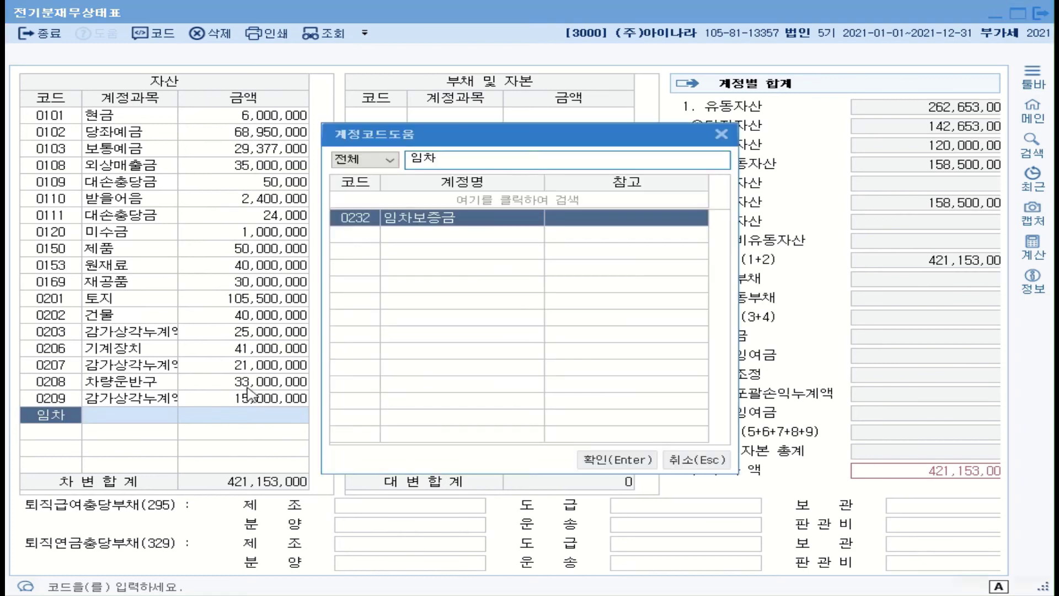
{"action": "key", "text": "Return"}
{"action": "type", "text": "10000000"}
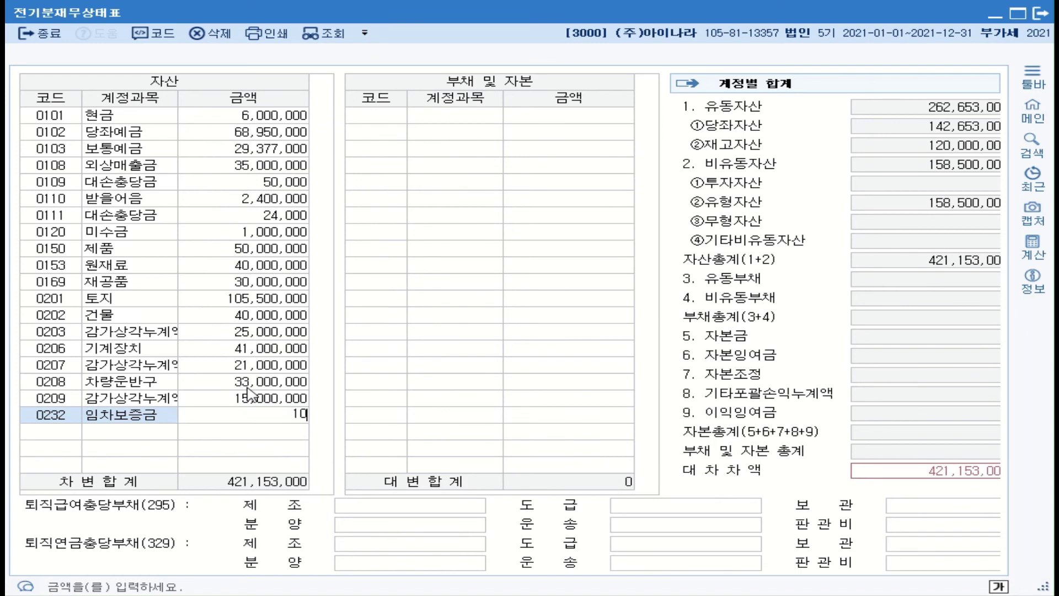
{"action": "key", "text": "Return"}
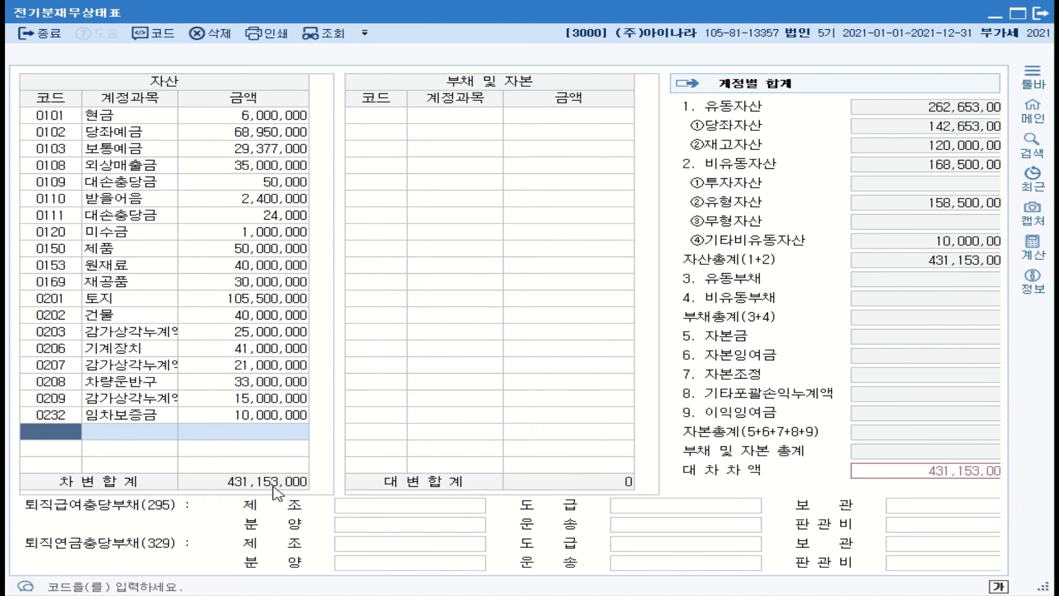
Start the 부채 및 자본 entries with account 0251 외상매입금 and an amount of 63,000,000.
{"action": "left_click", "coordinate": [375, 123]}
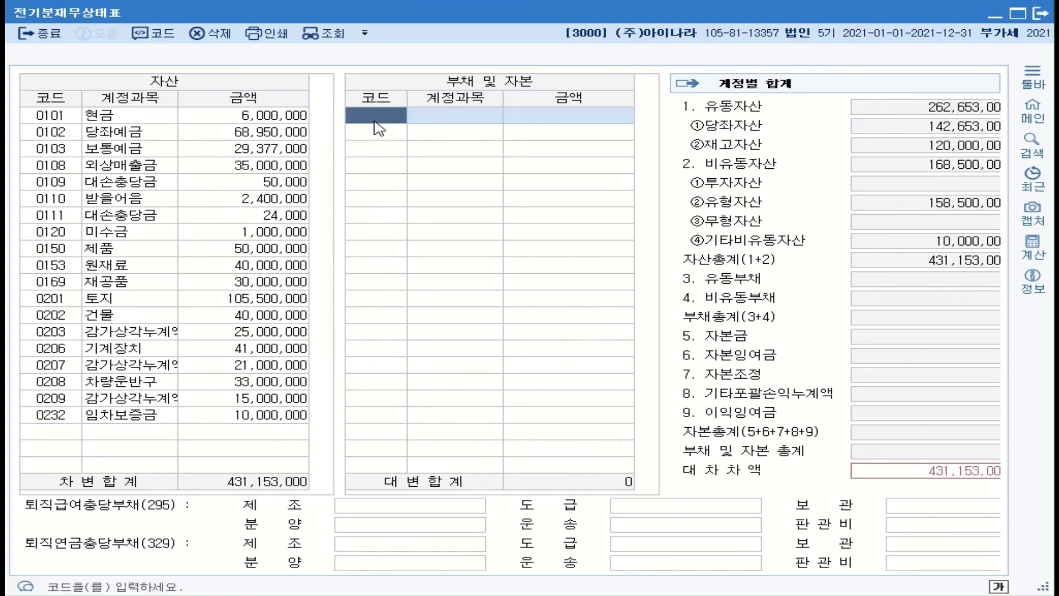
{"action": "type", "text": "251"}
{"action": "key", "text": "Return"}
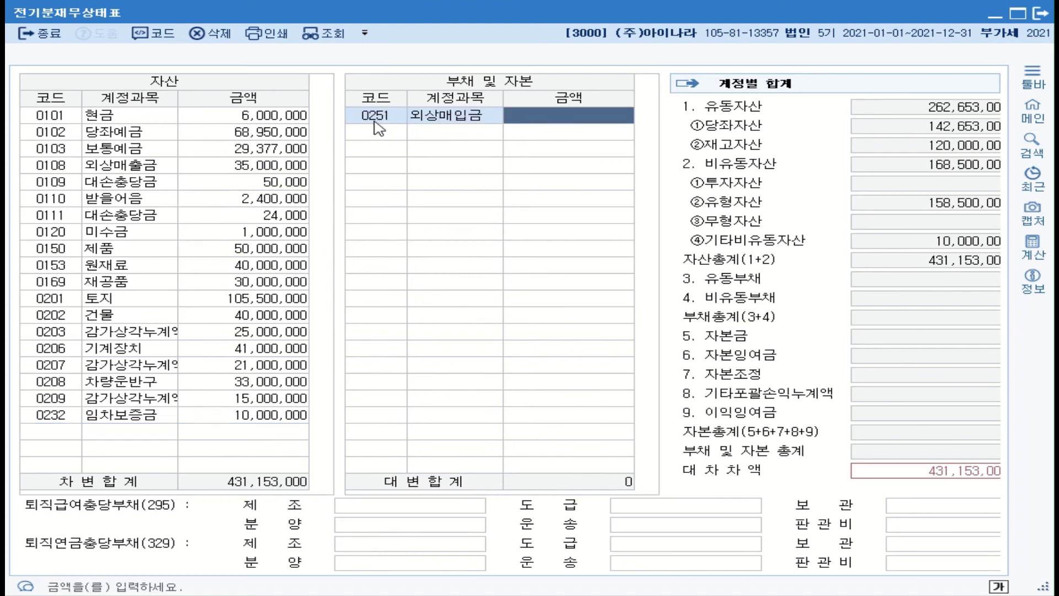
{"action": "type", "text": "63000000"}
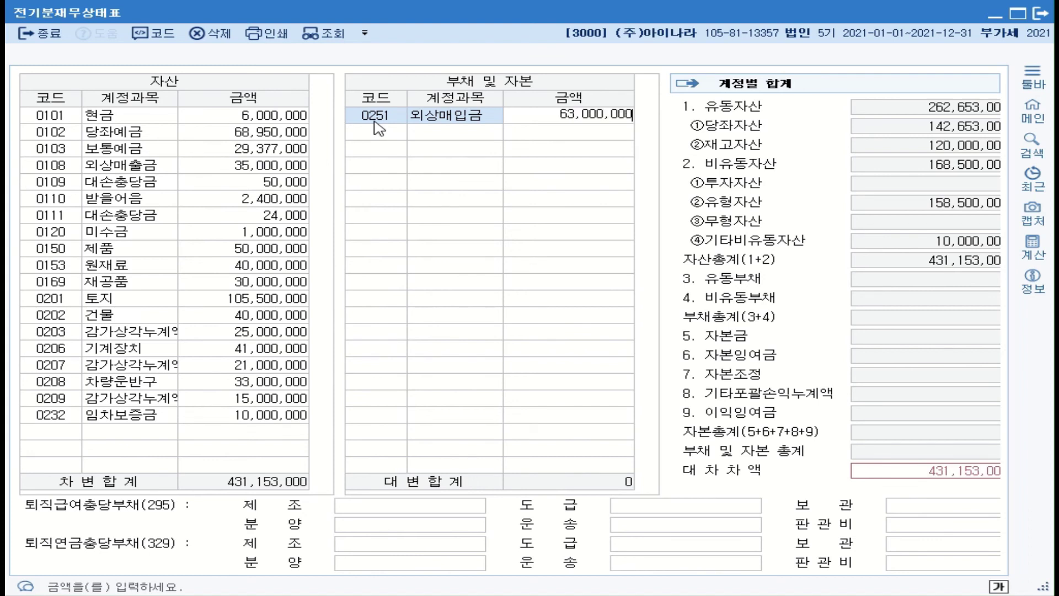
{"action": "key", "text": "Return"}
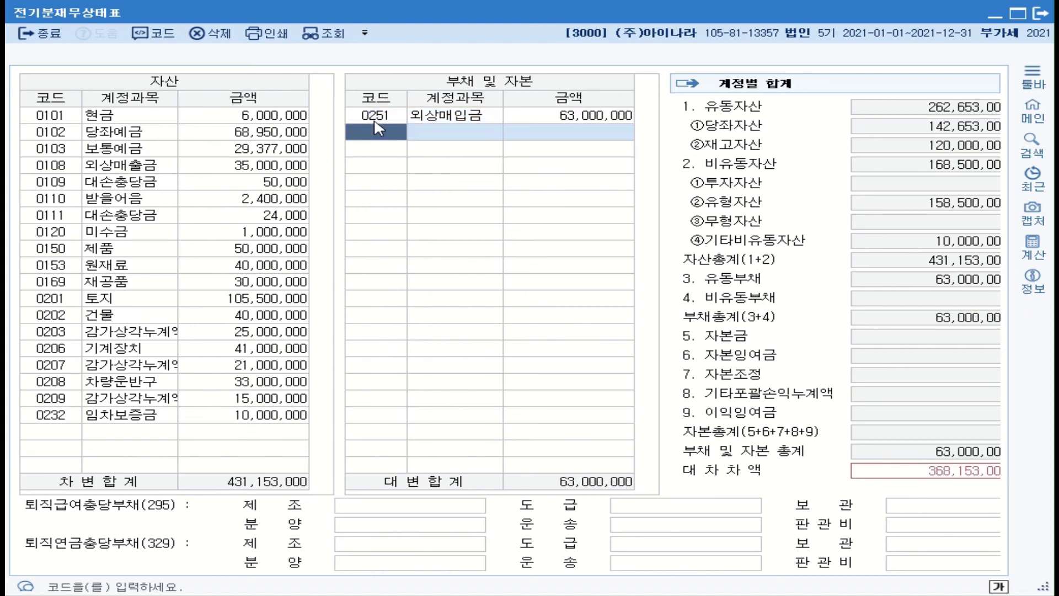
Add the liability account 0253 미지급금 with an amount of 34,000,000.
{"action": "type", "text": "253"}
{"action": "key", "text": "Return"}
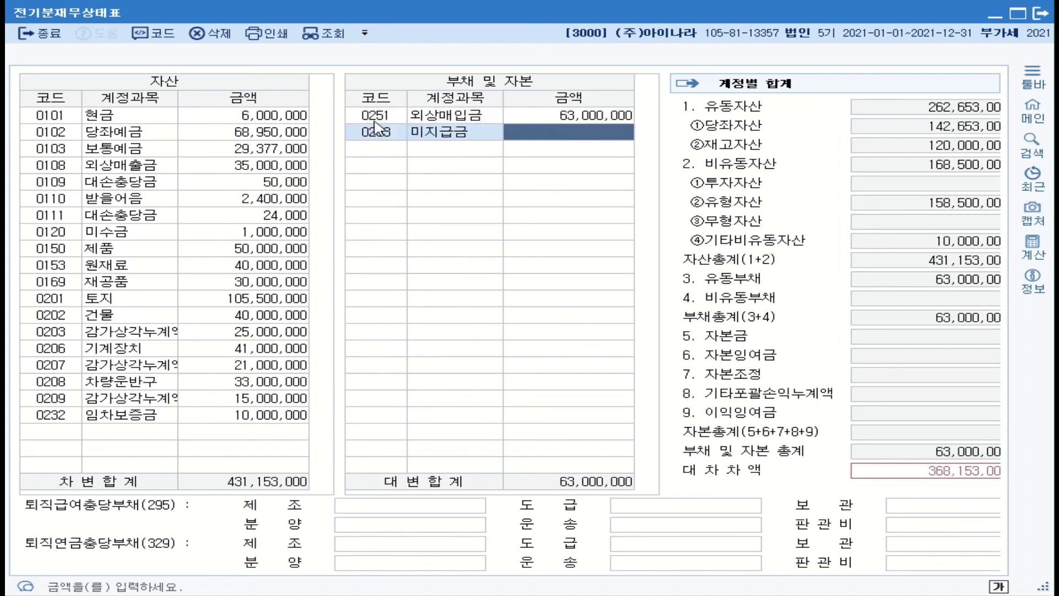
{"action": "type", "text": "34000000"}
{"action": "key", "text": "Return"}
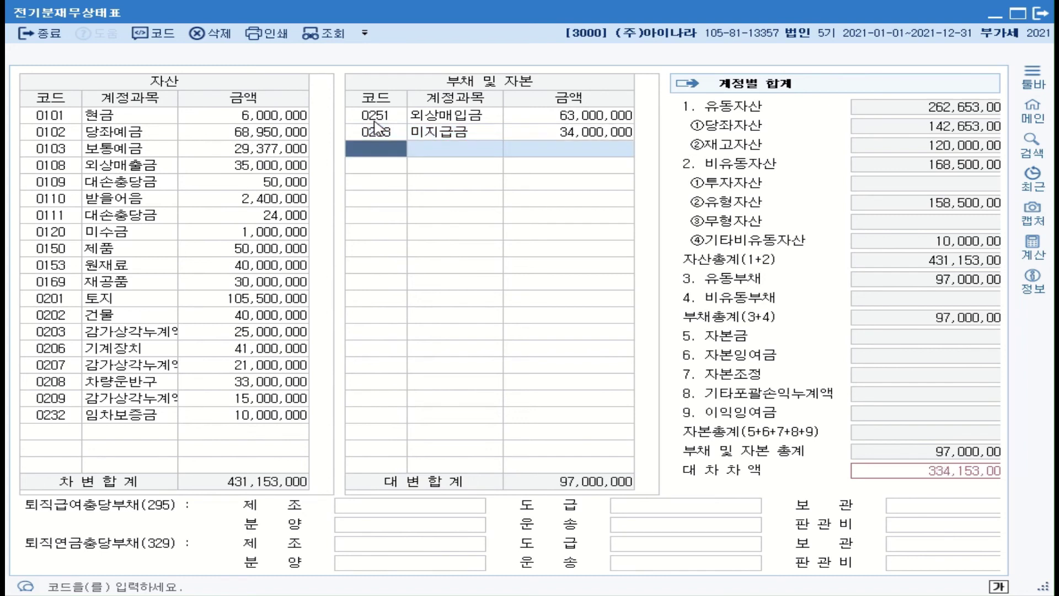
Look up 미지 and add the liability account 0262 미지급비용 with an amount of 5,600,000.
{"action": "type", "text": "미지"}
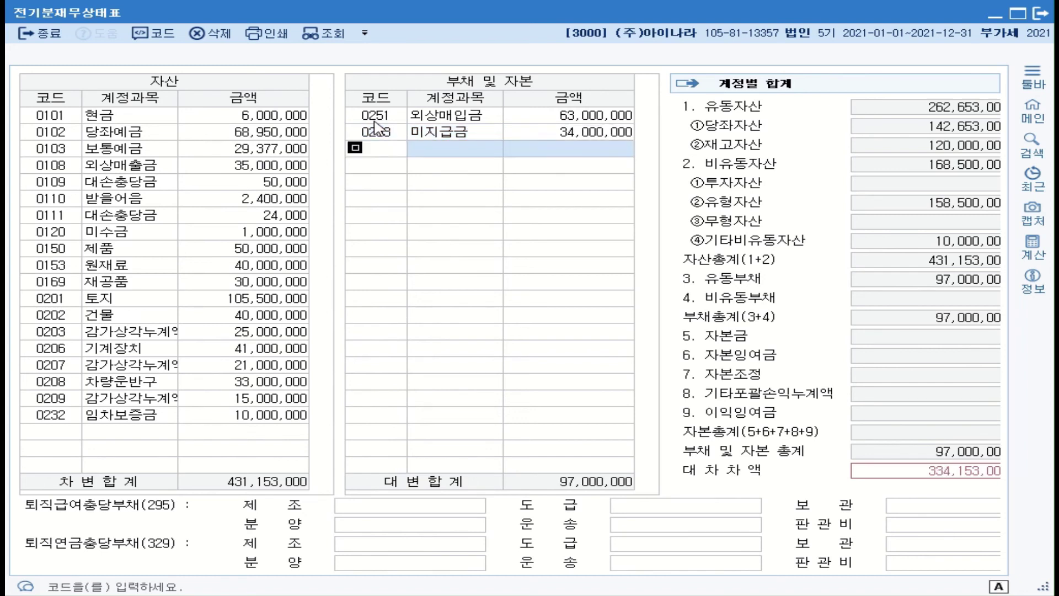
{"action": "key", "text": "Return"}
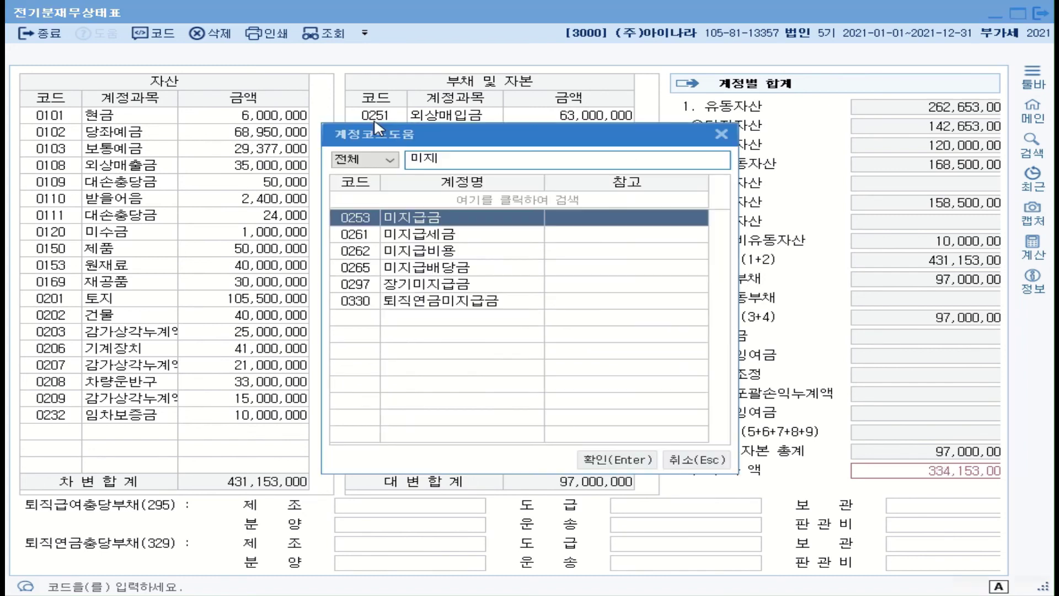
{"action": "left_click", "coordinate": [453, 257]}
{"action": "key", "text": "Return"}
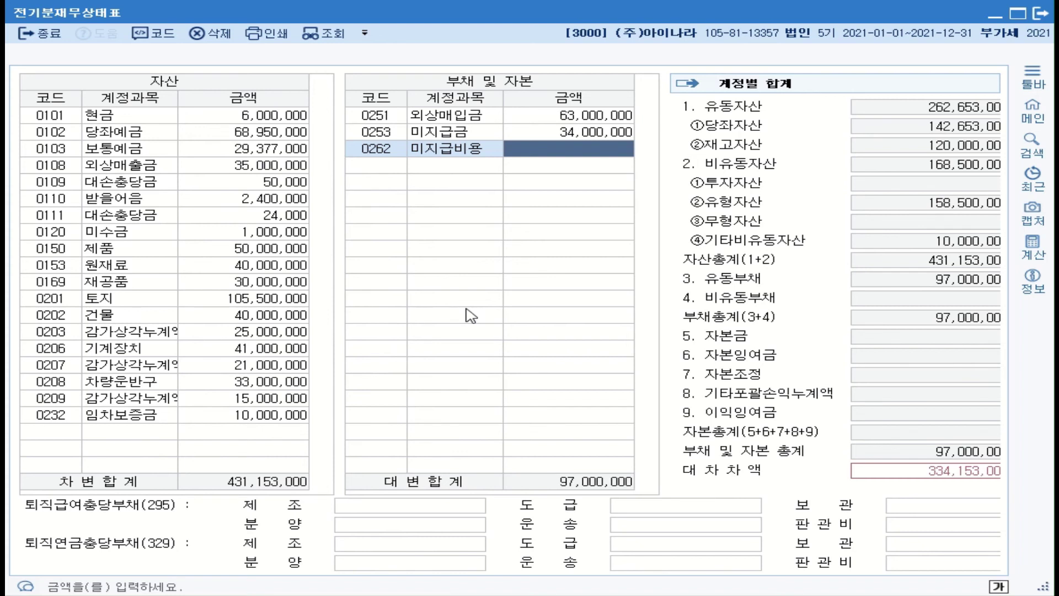
{"action": "type", "text": "5600000"}
{"action": "key", "text": "Return"}
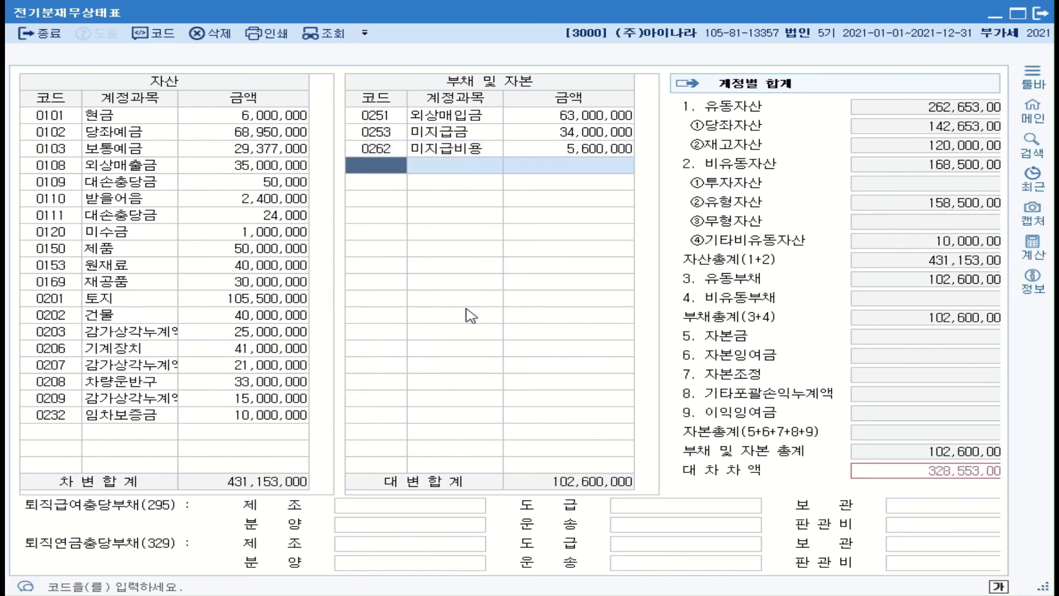
Look up 단기 and add the liability account 0260 단기차입금 with an amount of 80,000,000.
{"action": "type", "text": "단ㄱ"}
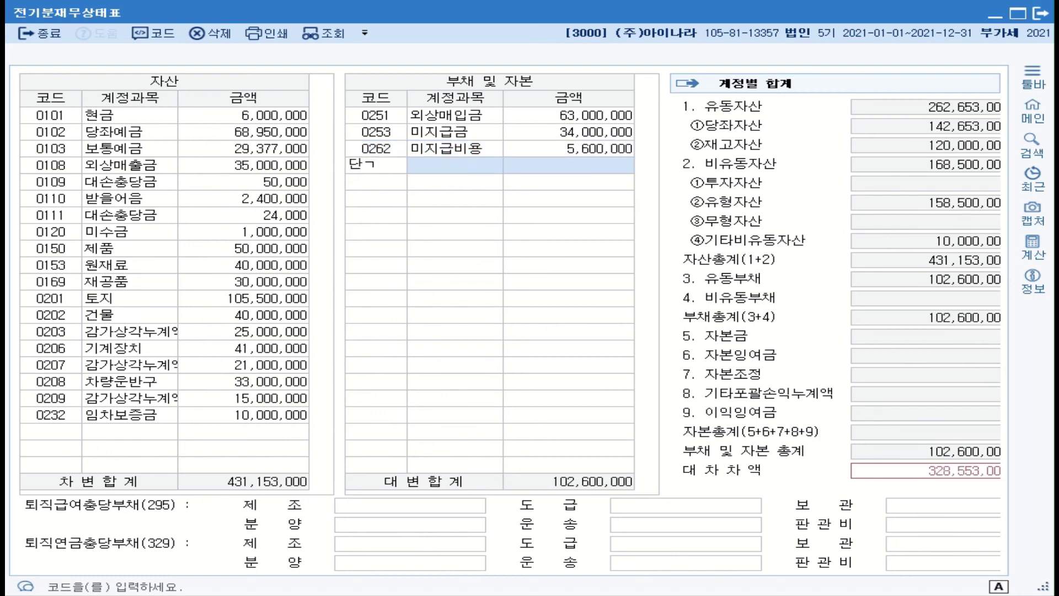
{"action": "type", "text": "ㅣ"}
{"action": "key", "text": "Return"}
{"action": "key", "text": "Return"}
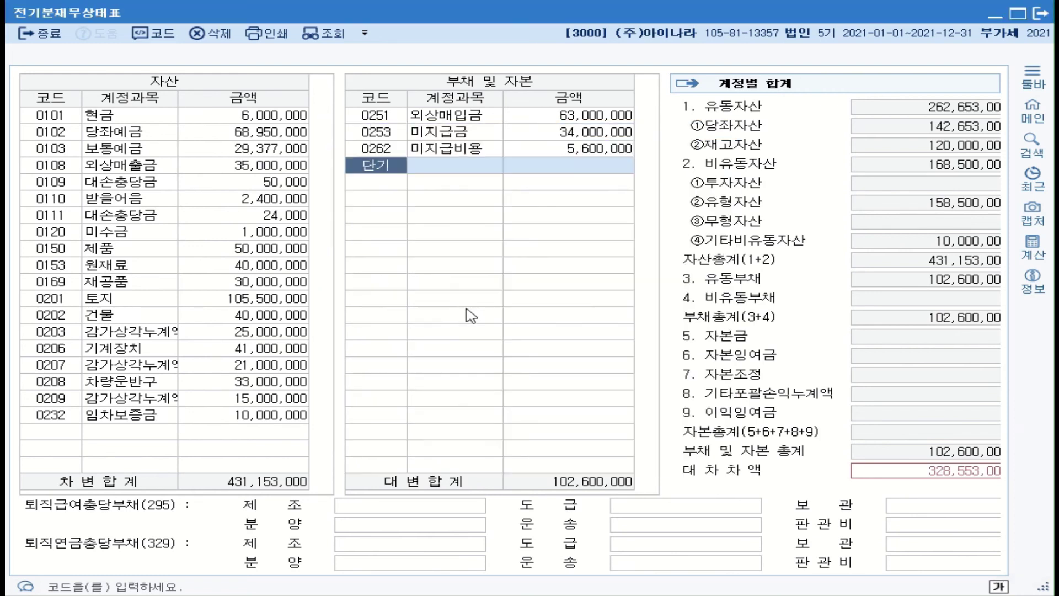
{"action": "type", "text": "80000000"}
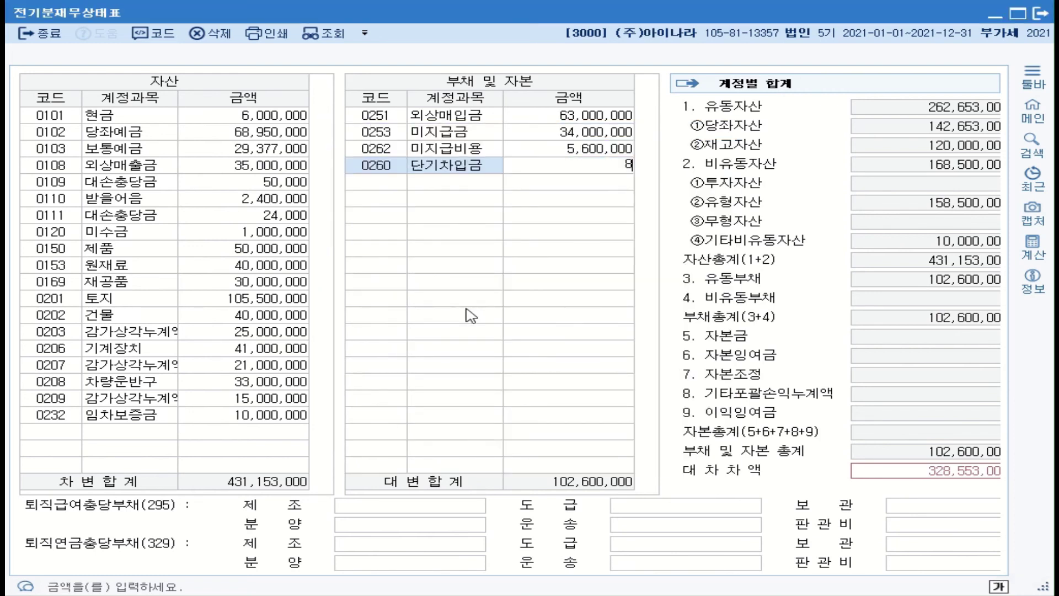
{"action": "key", "text": "Return"}
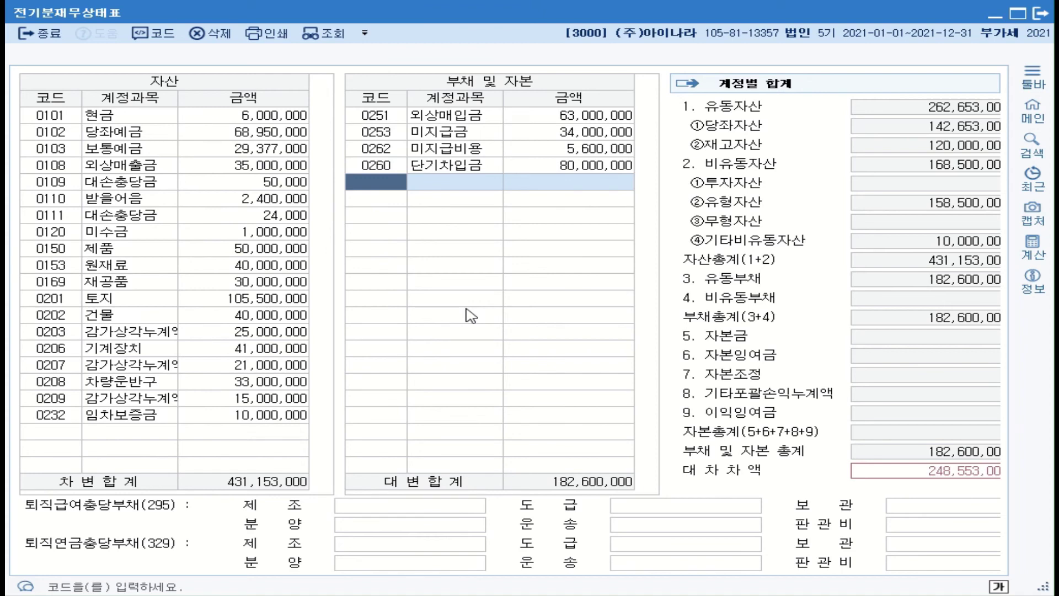
Look up 장기 and add the liability account 0293 장기차입금 with an amount of 50,000,000.
{"action": "type", "text": "장기"}
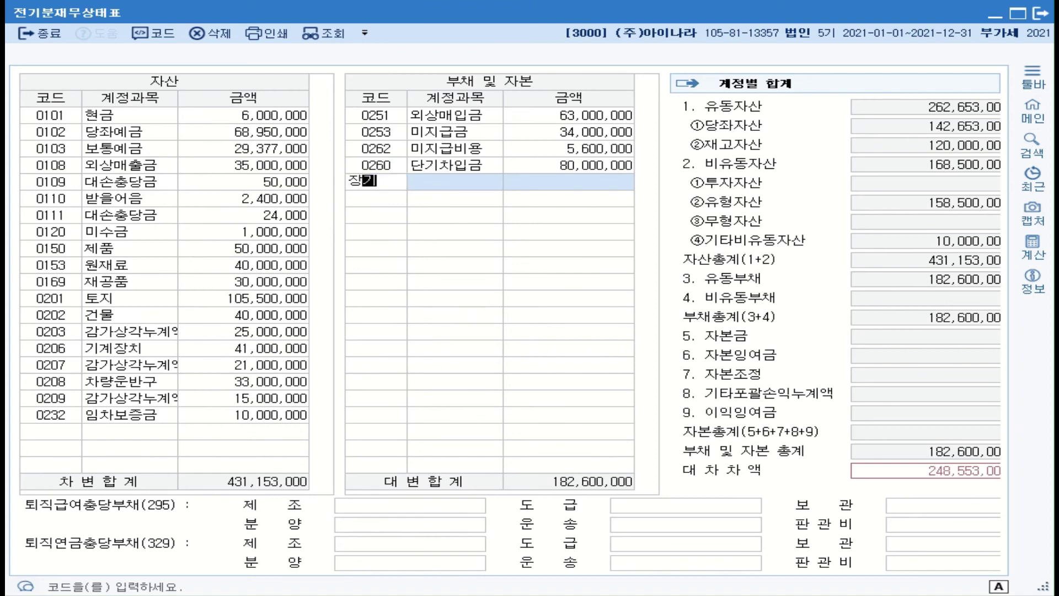
{"action": "key", "text": "Return"}
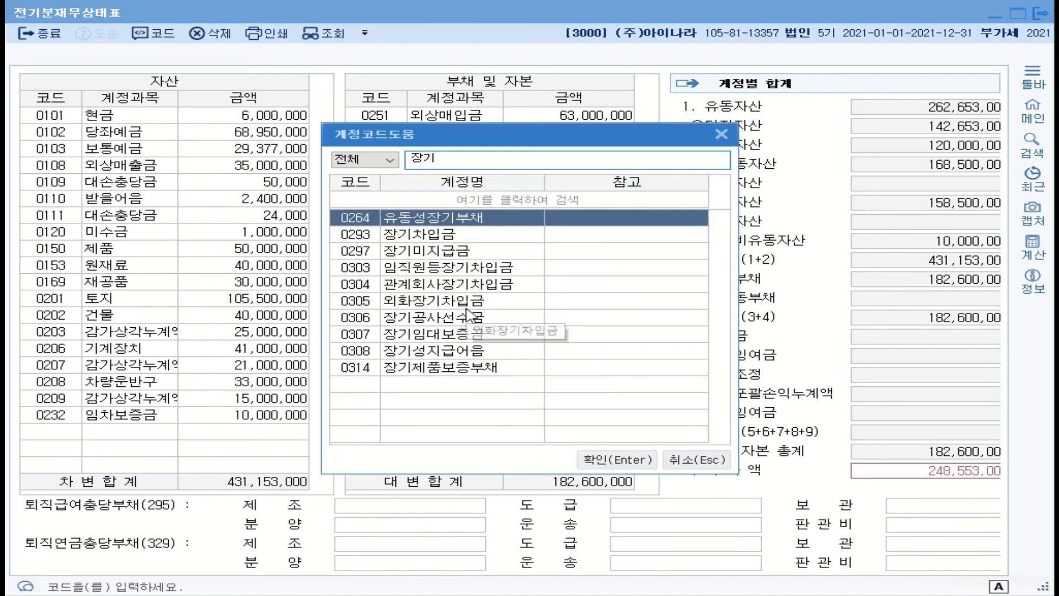
{"action": "key", "text": "Down"}
{"action": "key", "text": "Return"}
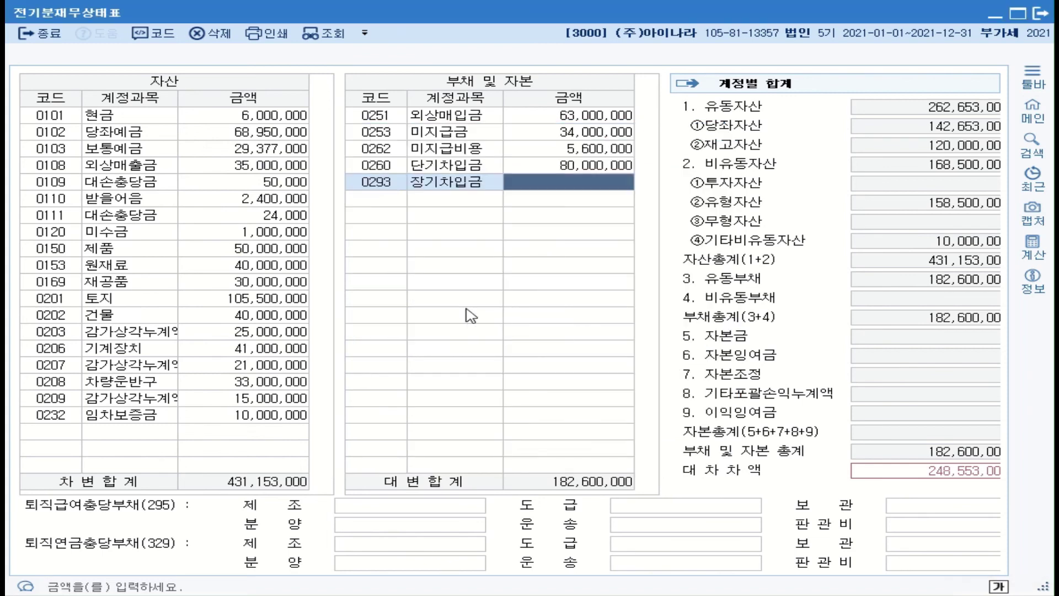
{"action": "type", "text": "50000000"}
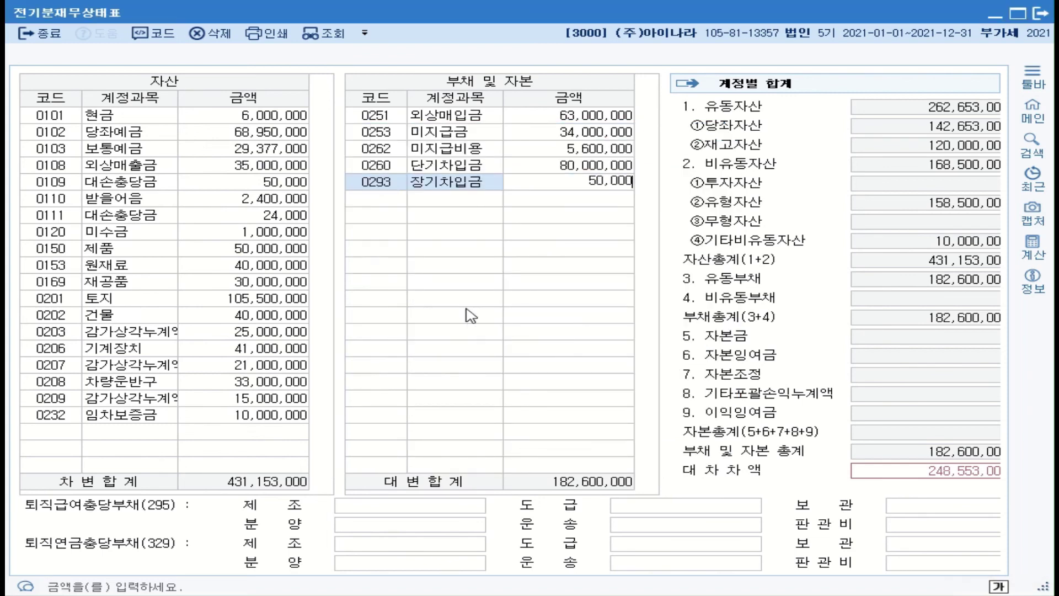
{"action": "key", "text": "Return"}
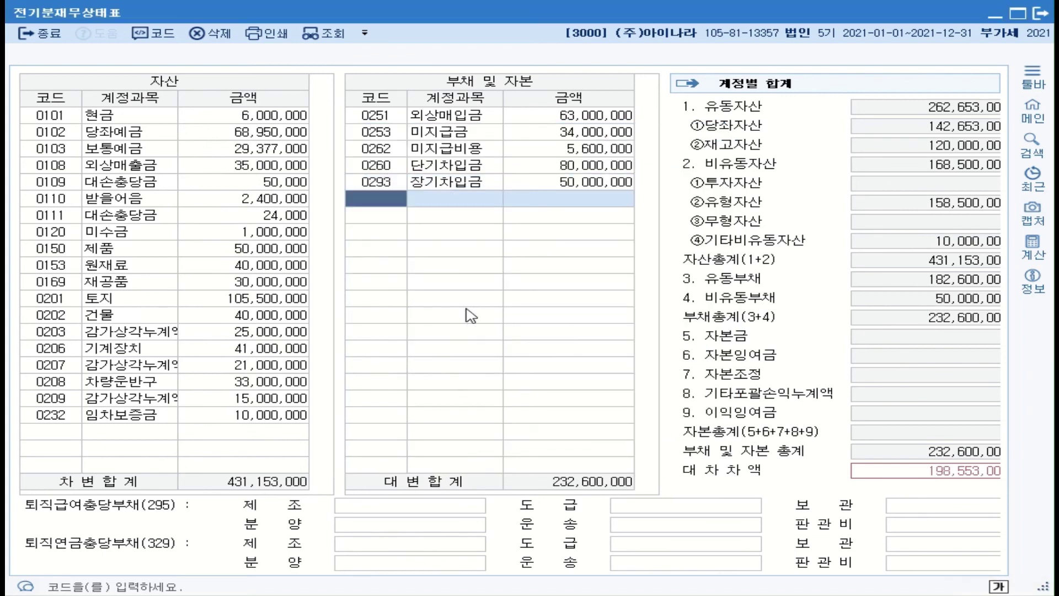
Look up 퇴직, add the liability account 0295 퇴직급여충당부채, and enter 3,000,000 as its 제조 portion.
{"action": "type", "text": "퇴"}
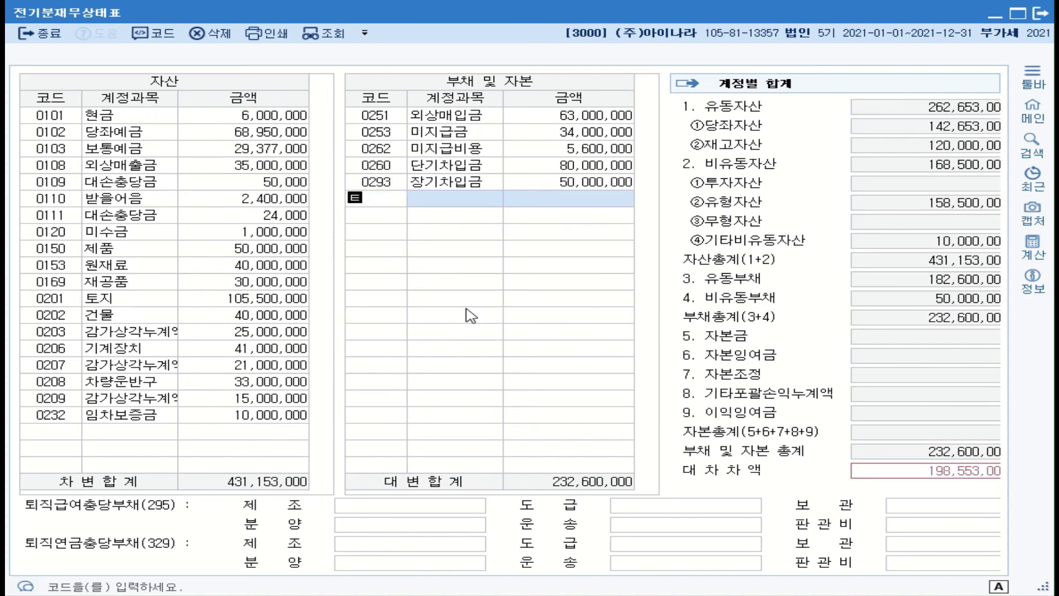
{"action": "type", "text": "직"}
{"action": "key", "text": "Return"}
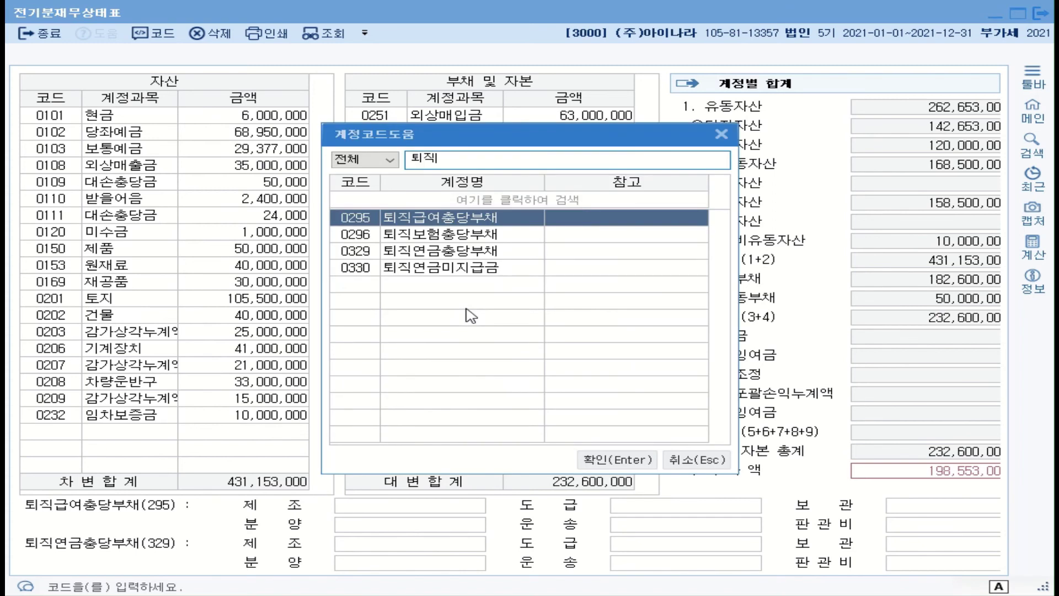
{"action": "double_click", "coordinate": [453, 220]}
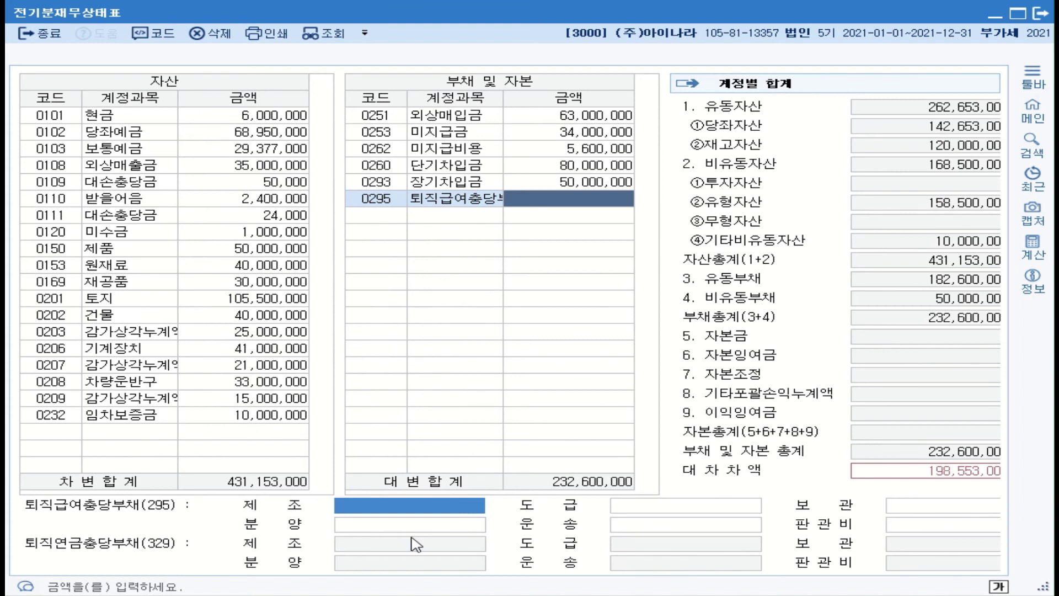
{"action": "type", "text": "3000000"}
{"action": "key", "text": "Return"}
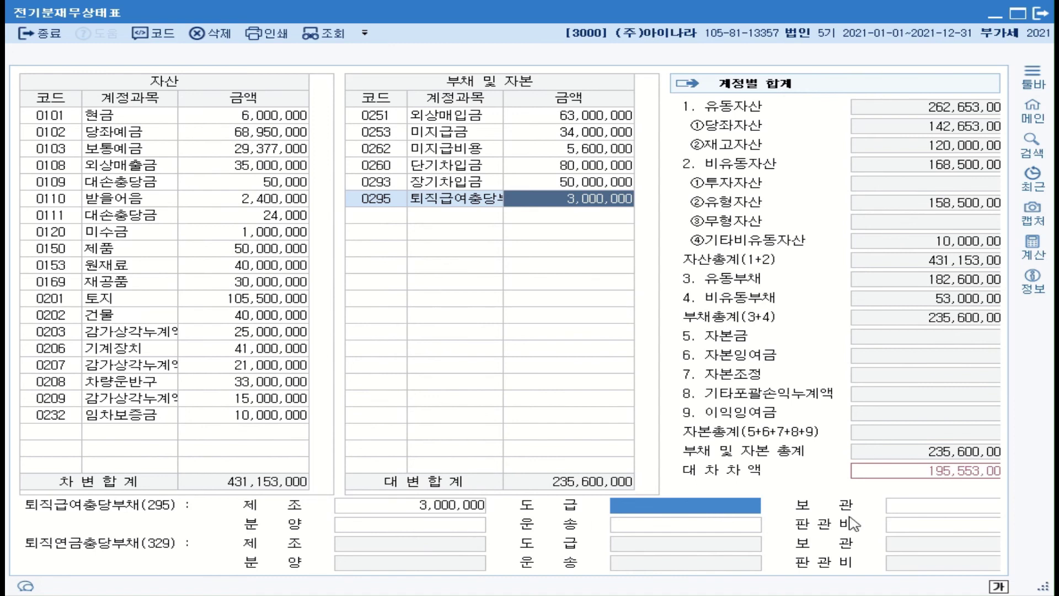
Enter 2,000,000 as the 판관비 portion of 퇴직급여충당부채(295).
{"action": "left_click", "coordinate": [934, 528]}
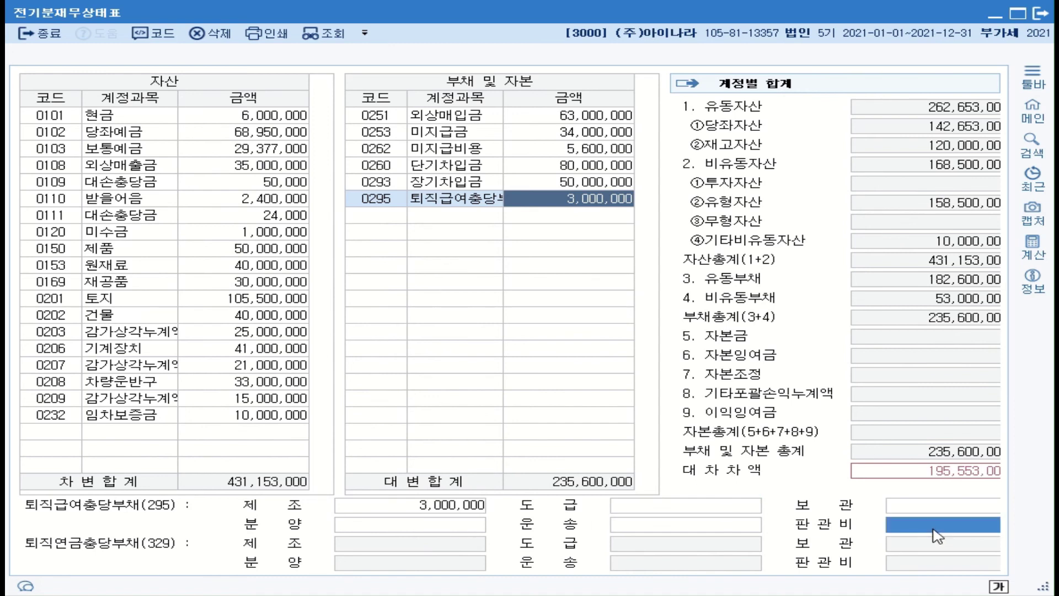
{"action": "type", "text": "2000"}
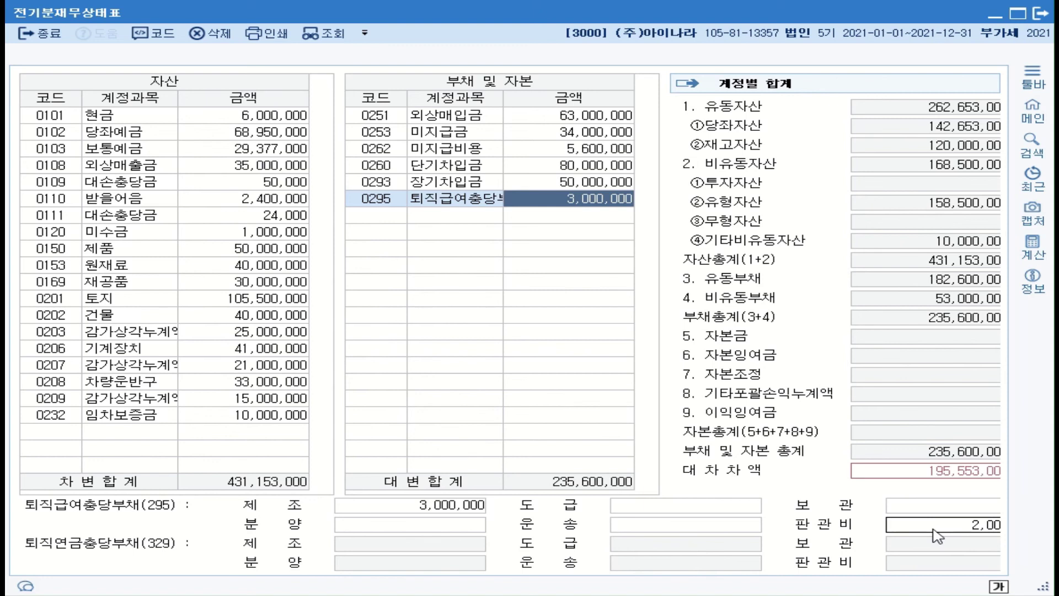
{"action": "key", "text": "Return"}
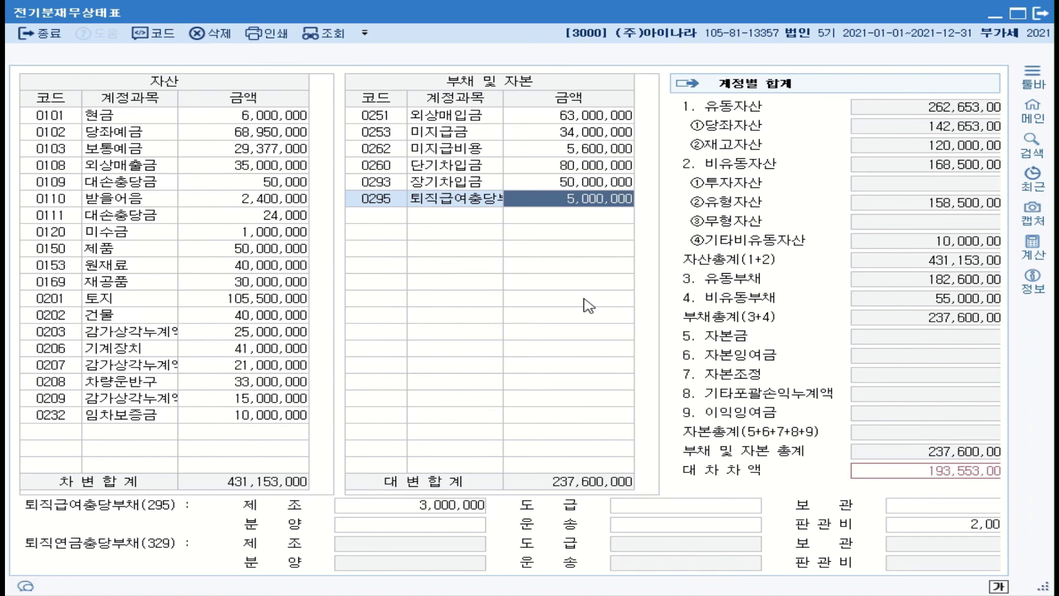
Look up 자본 and add the equity account 0331 자본금 with an amount of 147,000,000.
{"action": "left_click", "coordinate": [385, 221]}
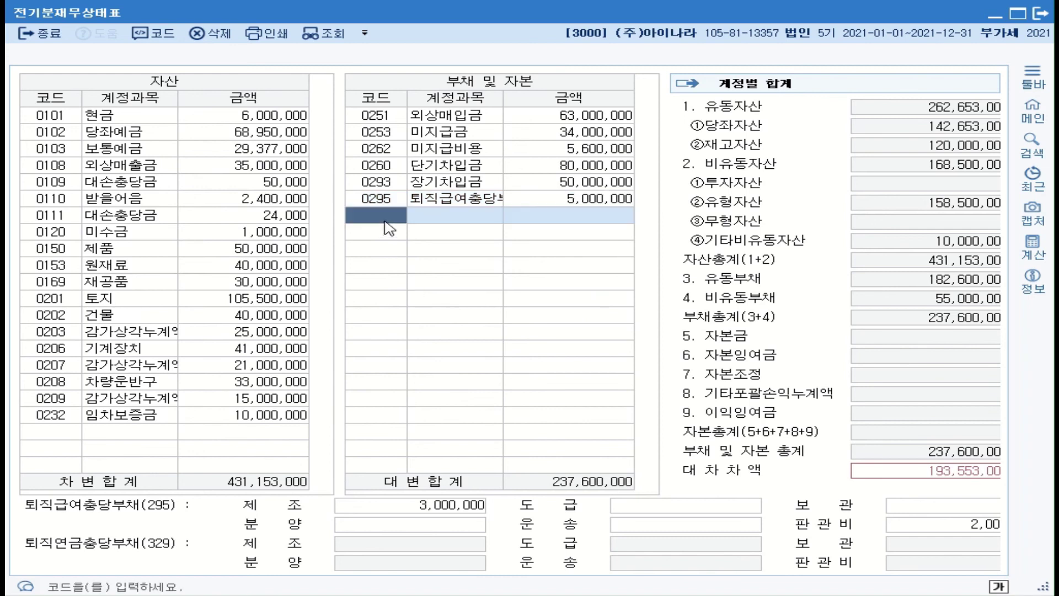
{"action": "type", "text": "자본"}
{"action": "key", "text": "Return"}
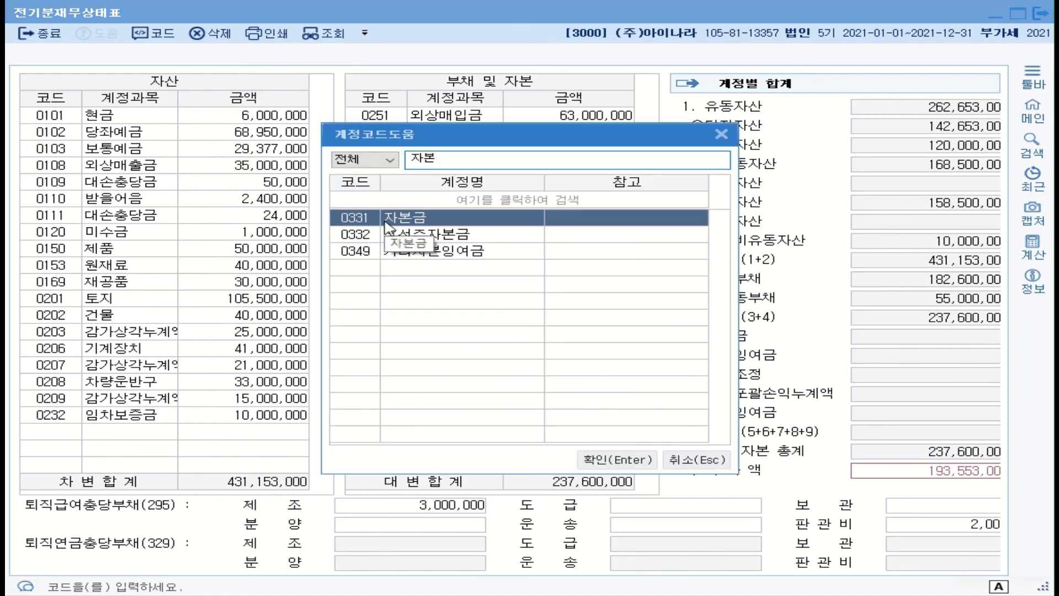
{"action": "key", "text": "Return"}
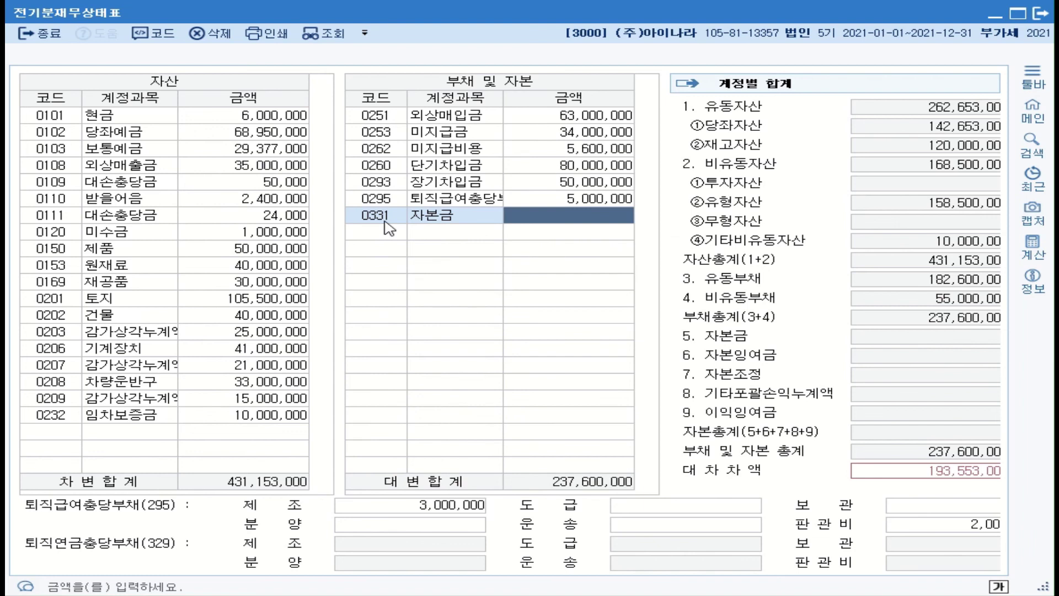
{"action": "type", "text": "147000000"}
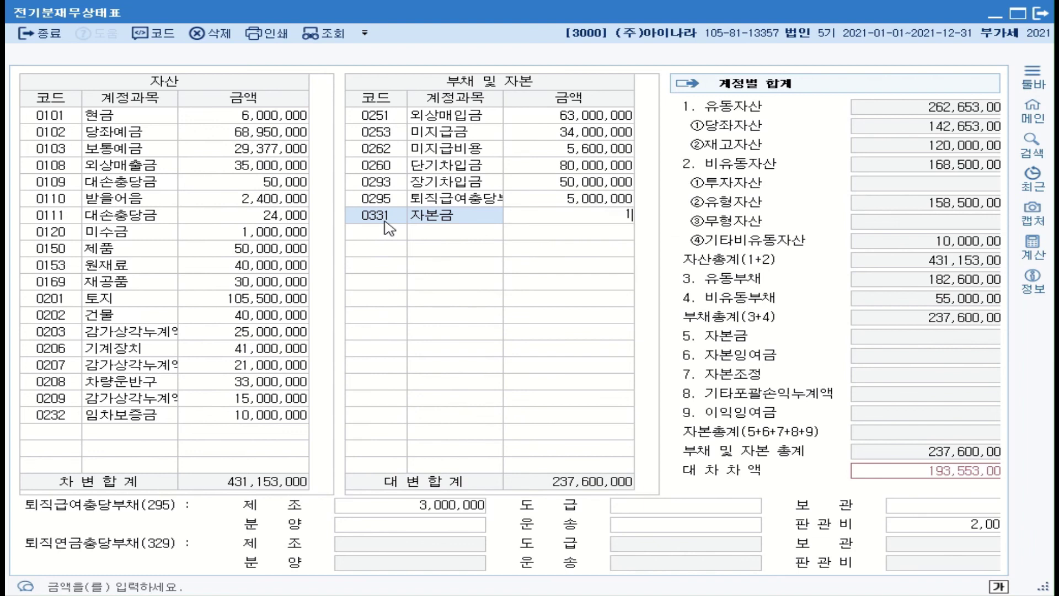
{"action": "key", "text": "Return"}
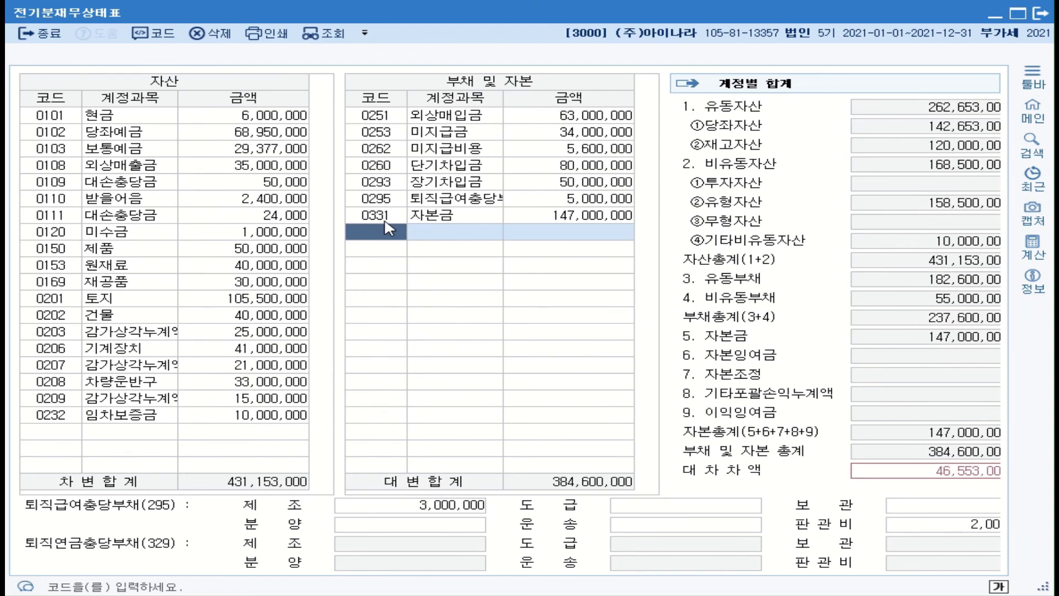
Look up 이익 and add the equity account 0351 이익준비금 with an amount of 11,150,000.
{"action": "type", "text": "잉"}
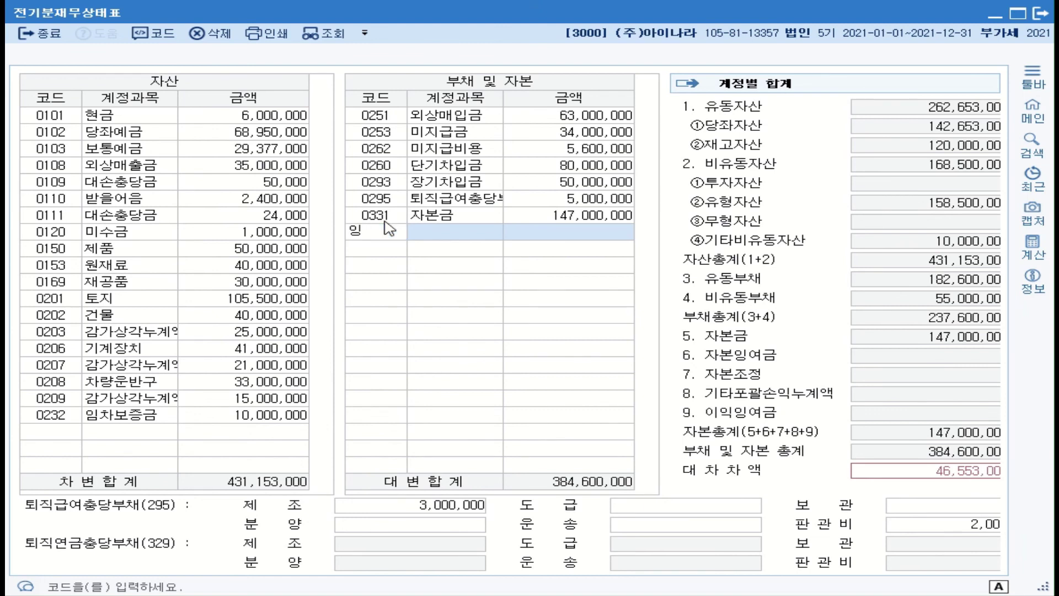
{"action": "type", "text": "익"}
{"action": "key", "text": "Return"}
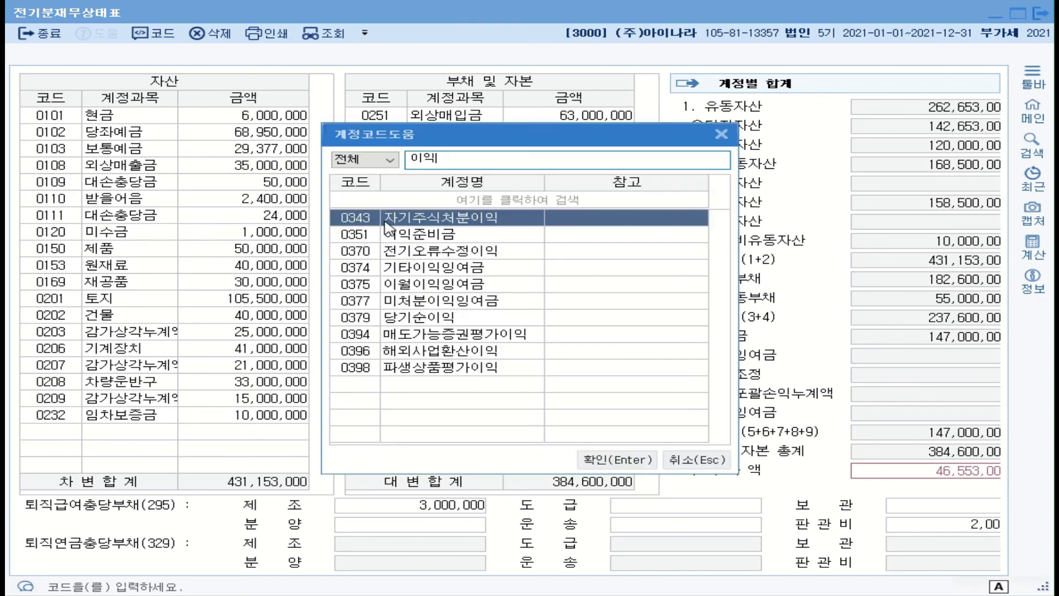
{"action": "double_click", "coordinate": [388, 227]}
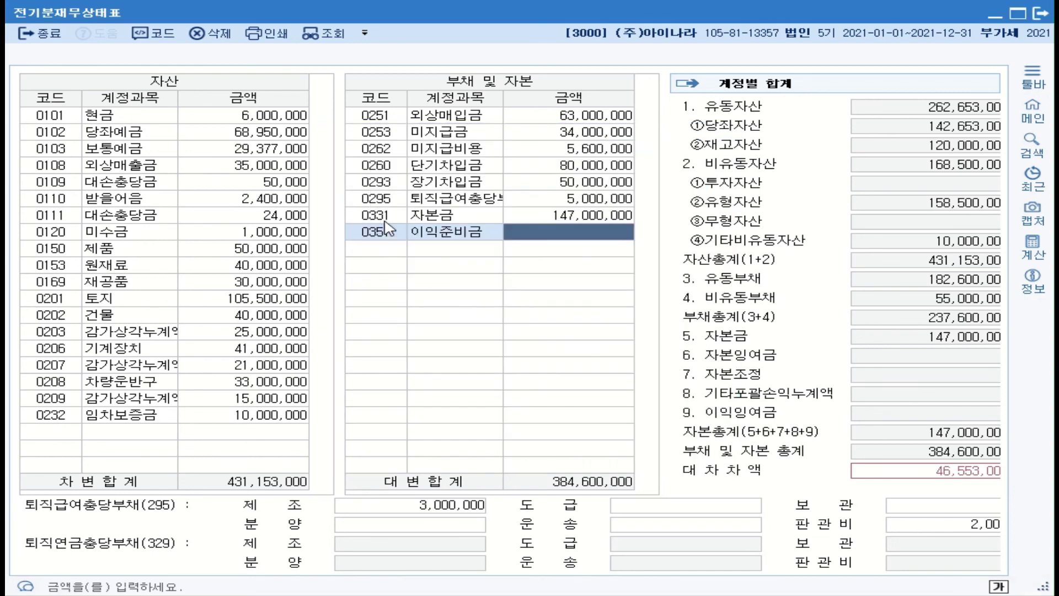
{"action": "type", "text": "11150000"}
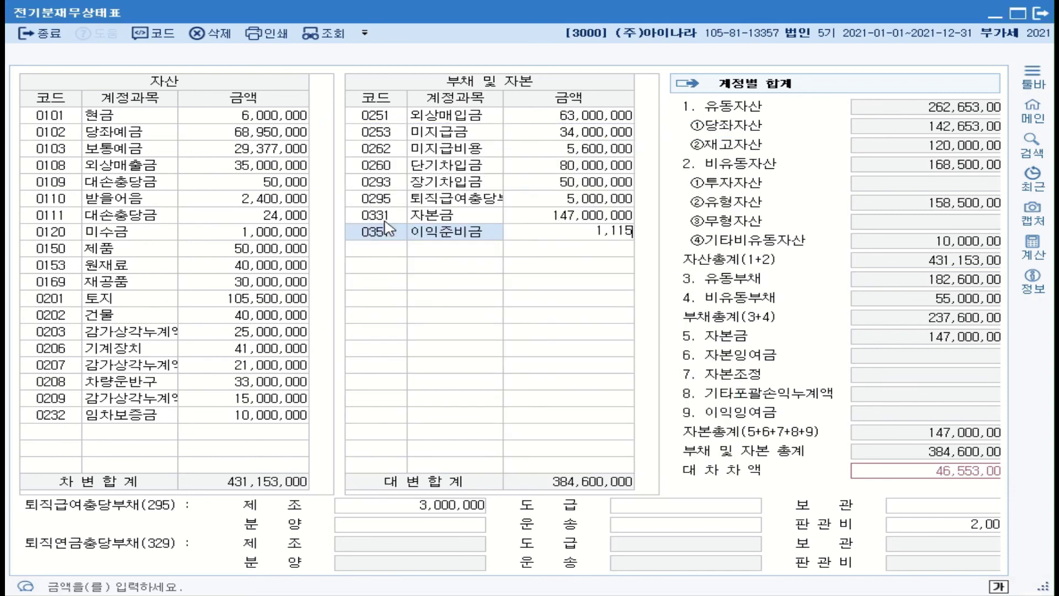
{"action": "key", "text": "Return"}
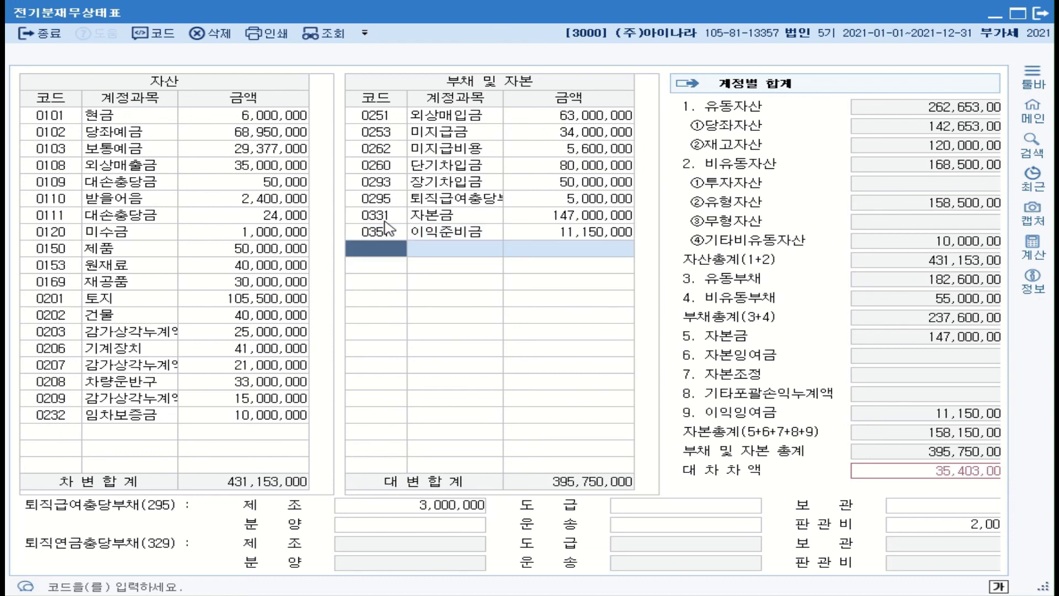
Look up 이월 and add the equity account 0375 이월이익잉여금 with an amount of 35,403,000.
{"action": "type", "text": "이"}
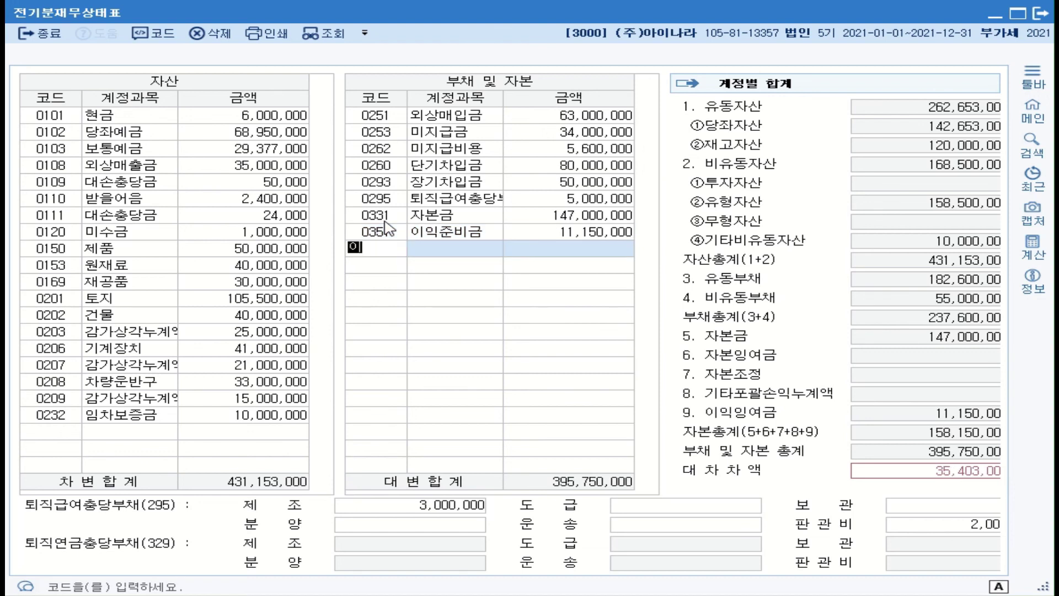
{"action": "type", "text": "워ㄹ"}
{"action": "key", "text": "Return"}
{"action": "double_click", "coordinate": [386, 219]}
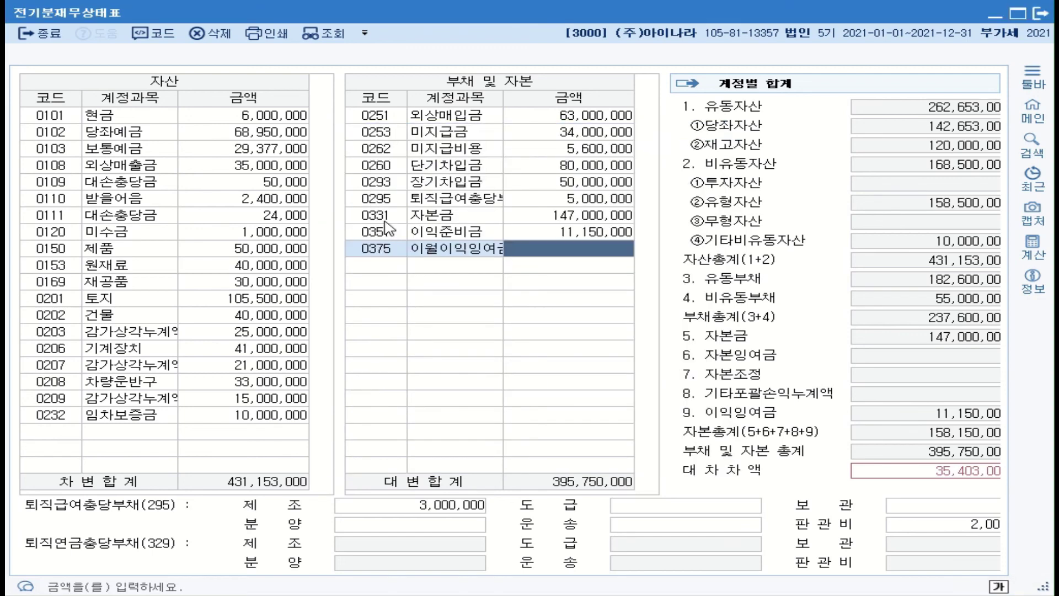
{"action": "type", "text": "35"}
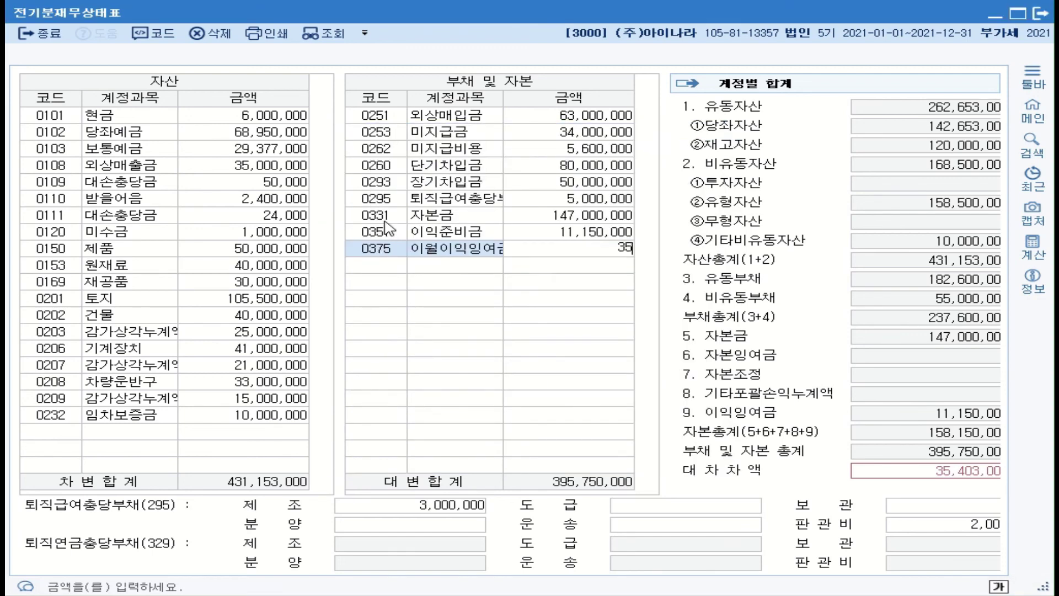
{"action": "type", "text": ",403,000"}
{"action": "key", "text": "Return"}
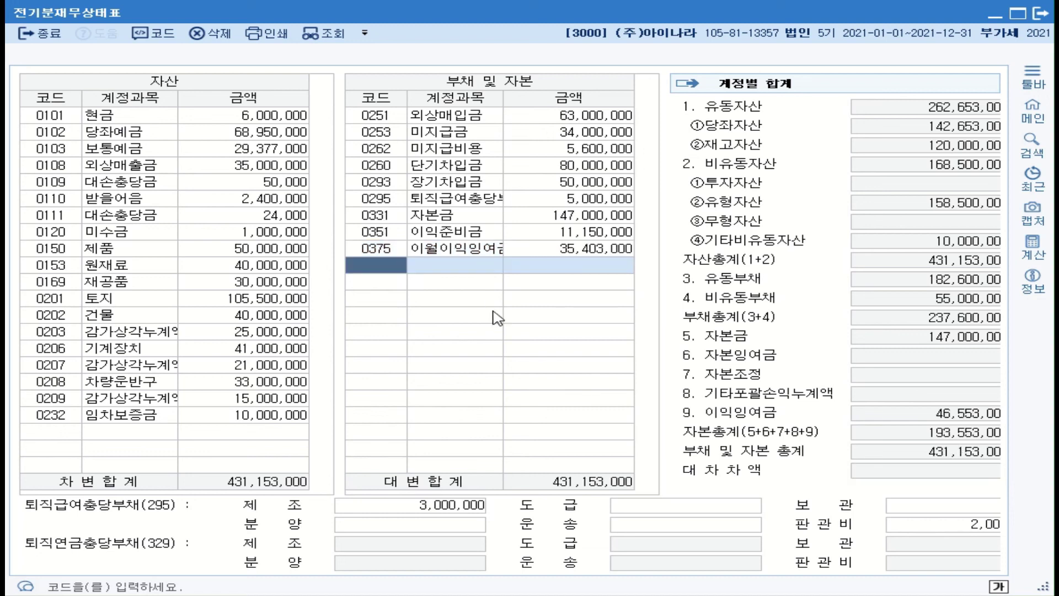
Review the 이월이익잉여금 and 퇴직급여충당부채 entries, the full 계정별 합계 amounts, and the inventory accounts 제품, 원재료 and 재공품.
{"action": "left_click", "coordinate": [393, 252]}
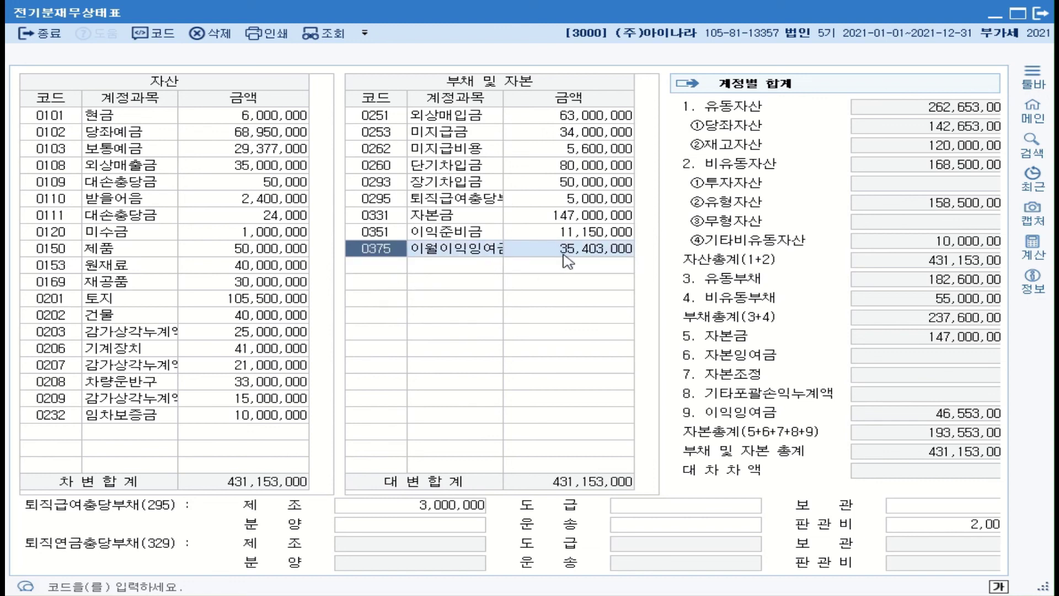
{"action": "left_click", "coordinate": [465, 204]}
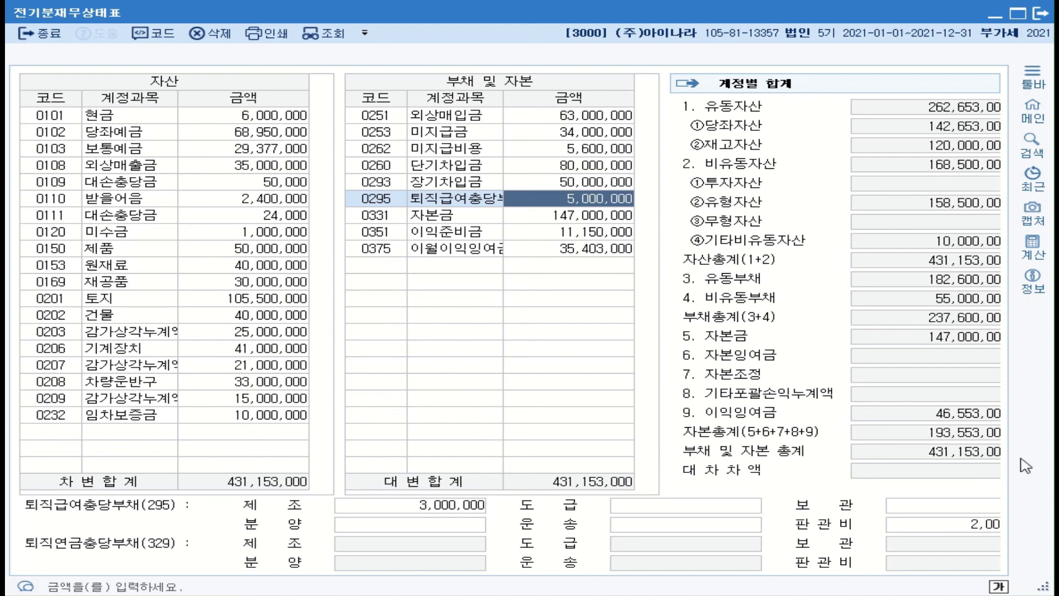
{"action": "left_click_drag", "start_coordinate": [1047, 456], "coordinate": [1058, 456]}
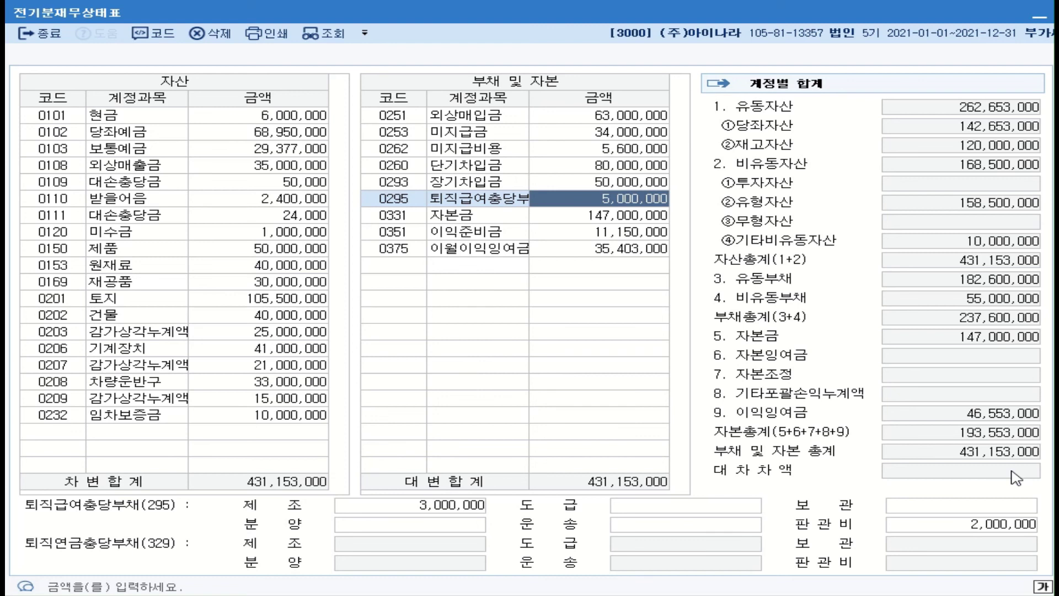
{"action": "left_click", "coordinate": [114, 255]}
{"action": "left_click", "coordinate": [118, 260]}
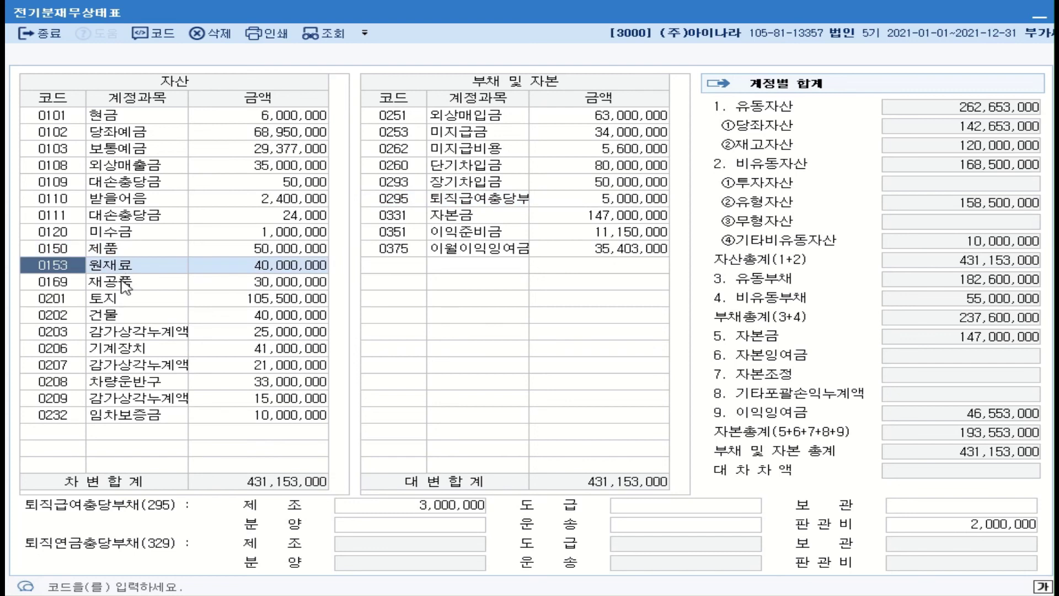
{"action": "left_click", "coordinate": [122, 278]}
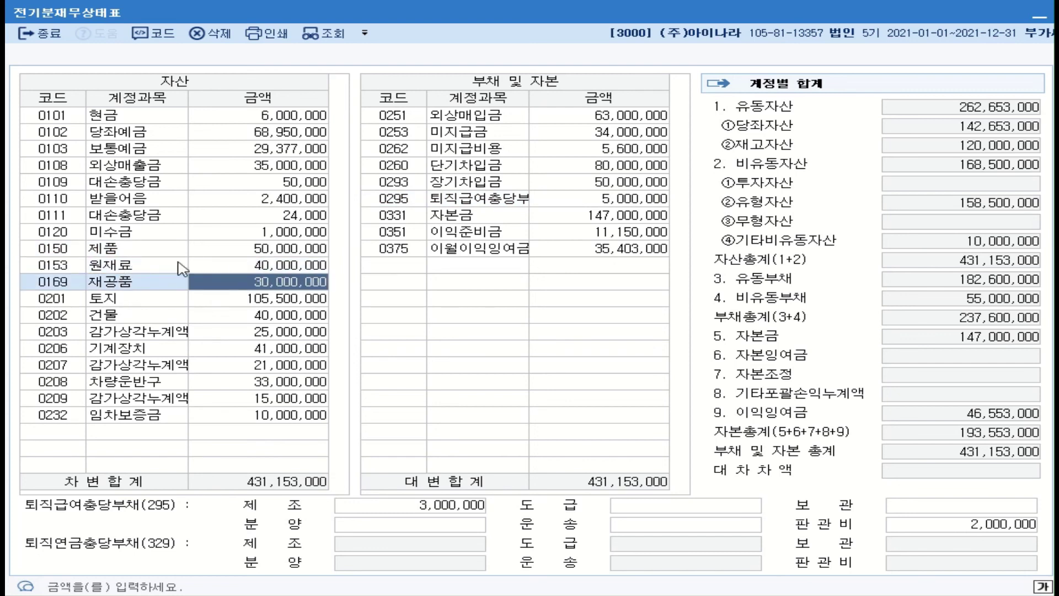